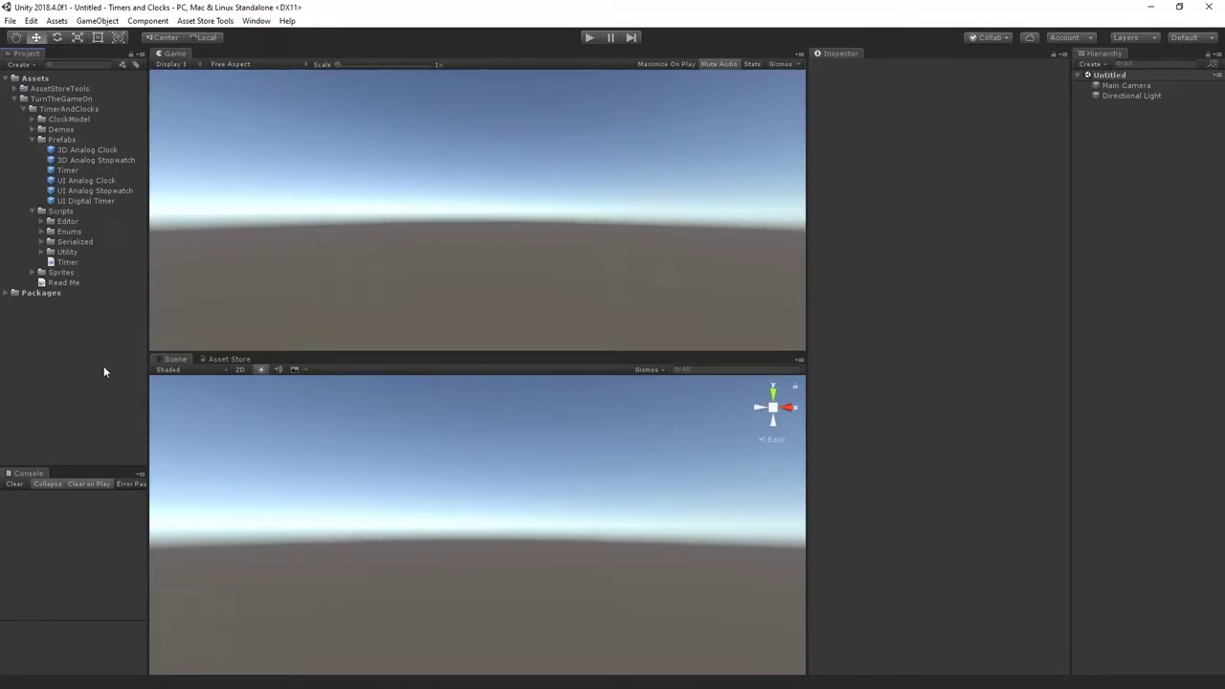
Select the Timer script to view its import settings and source code in the Inspector.
left_click(67, 262)
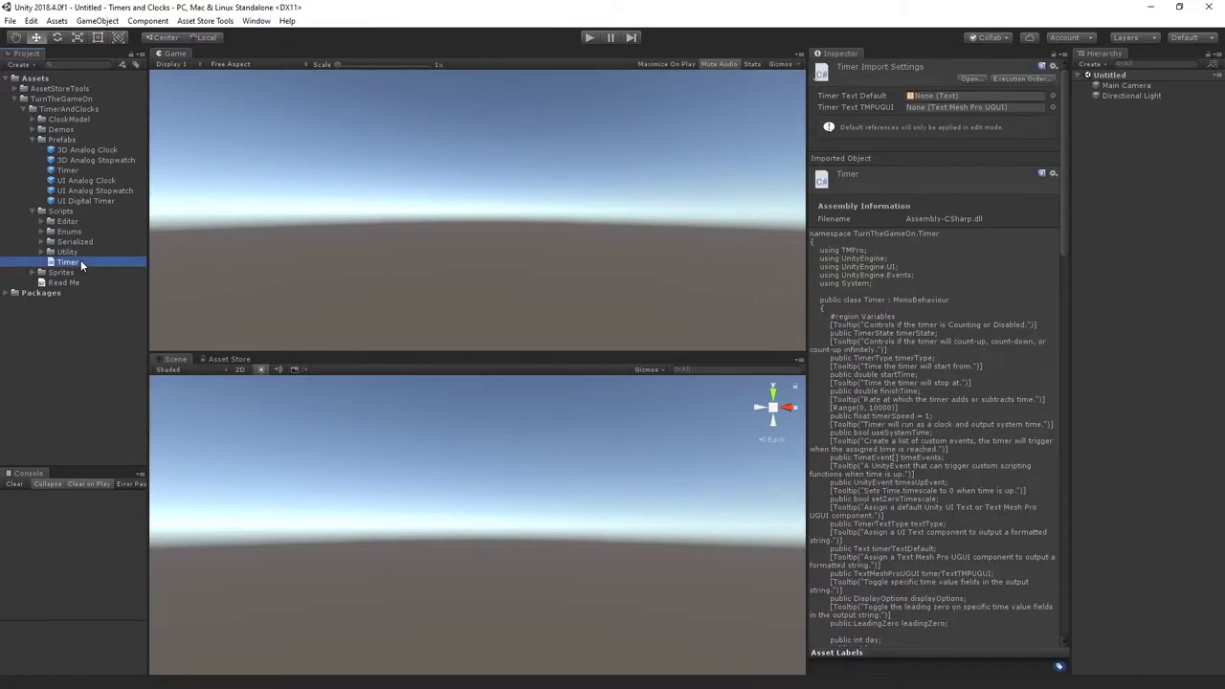
Create an empty GameObject with a Timer component and drop a Timer prefab instance into the scene.
right_click(1127, 170)
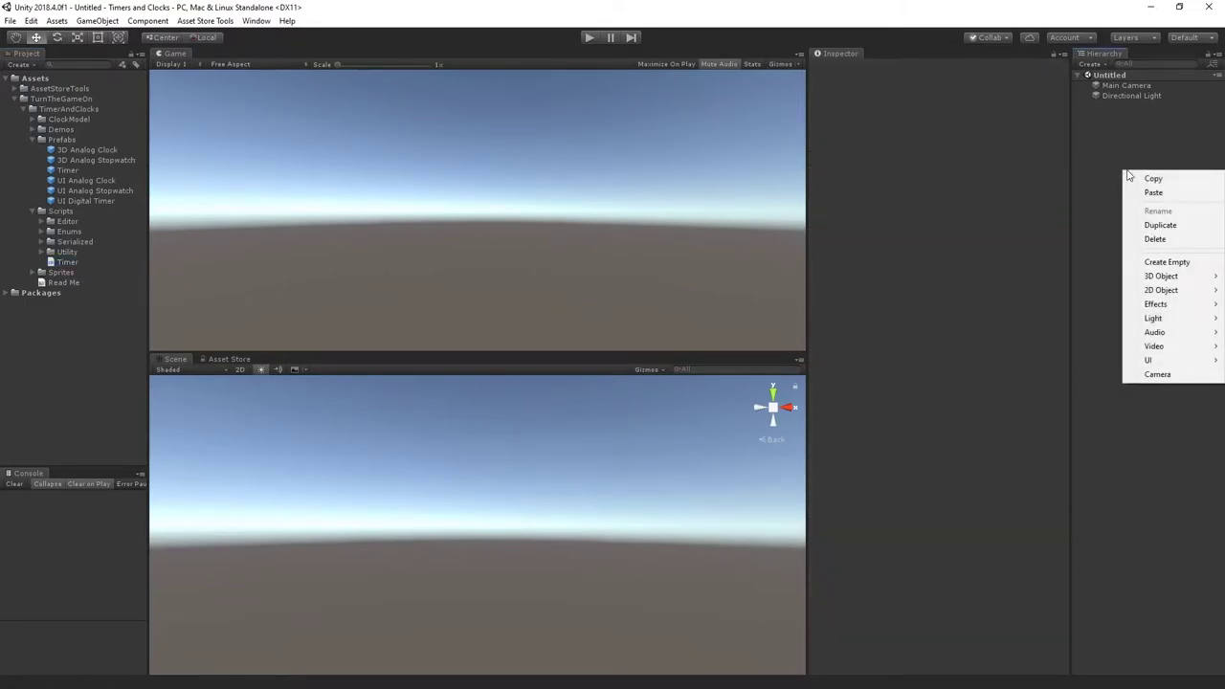
left_click(1167, 263)
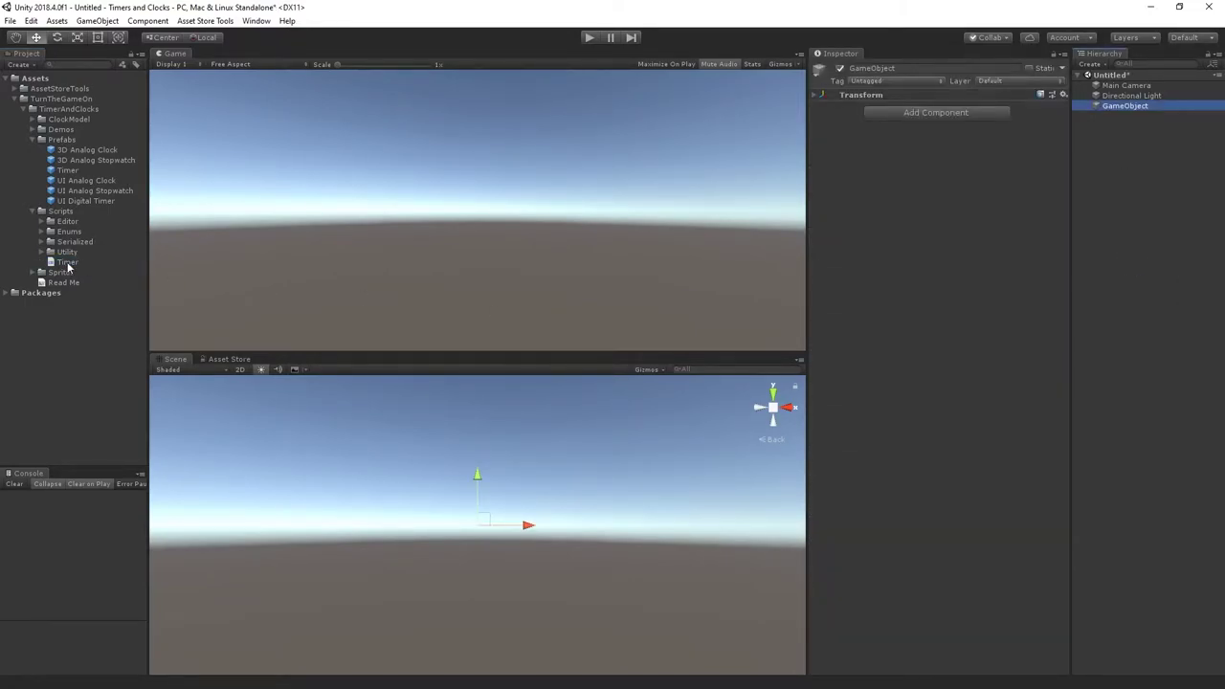
left_click_drag(67, 263, 919, 187)
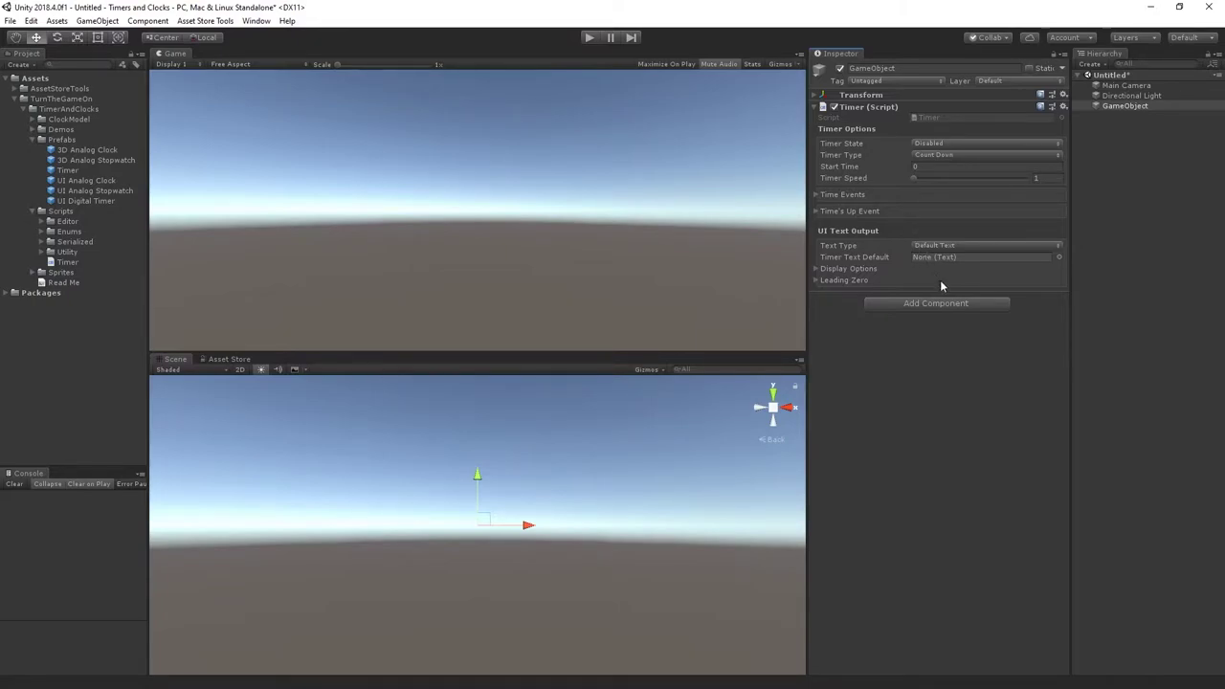
key("ctrl+z")
left_click(936, 113)
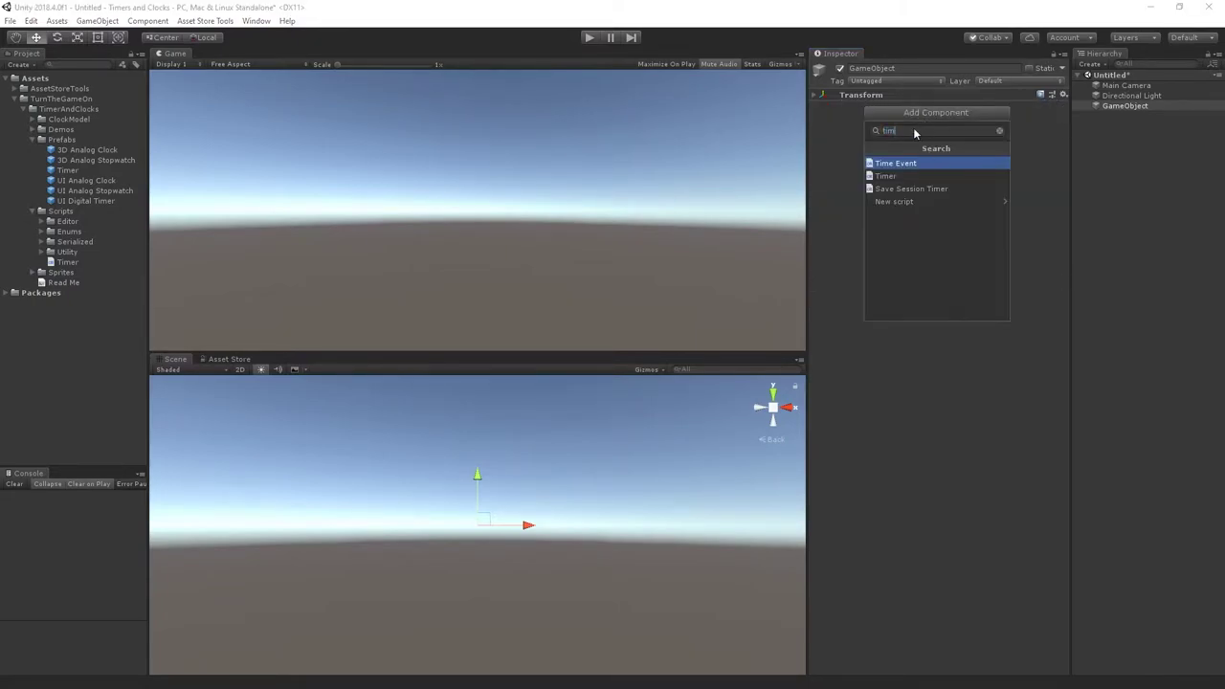
left_click(900, 177)
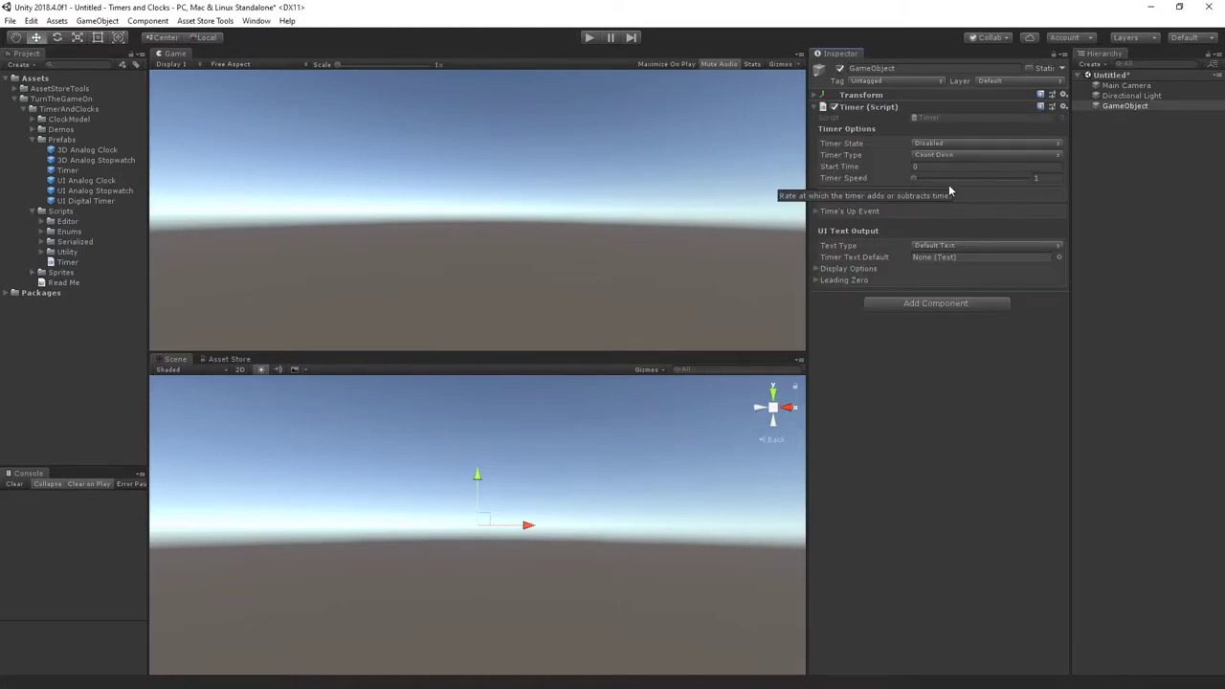
left_click(65, 171)
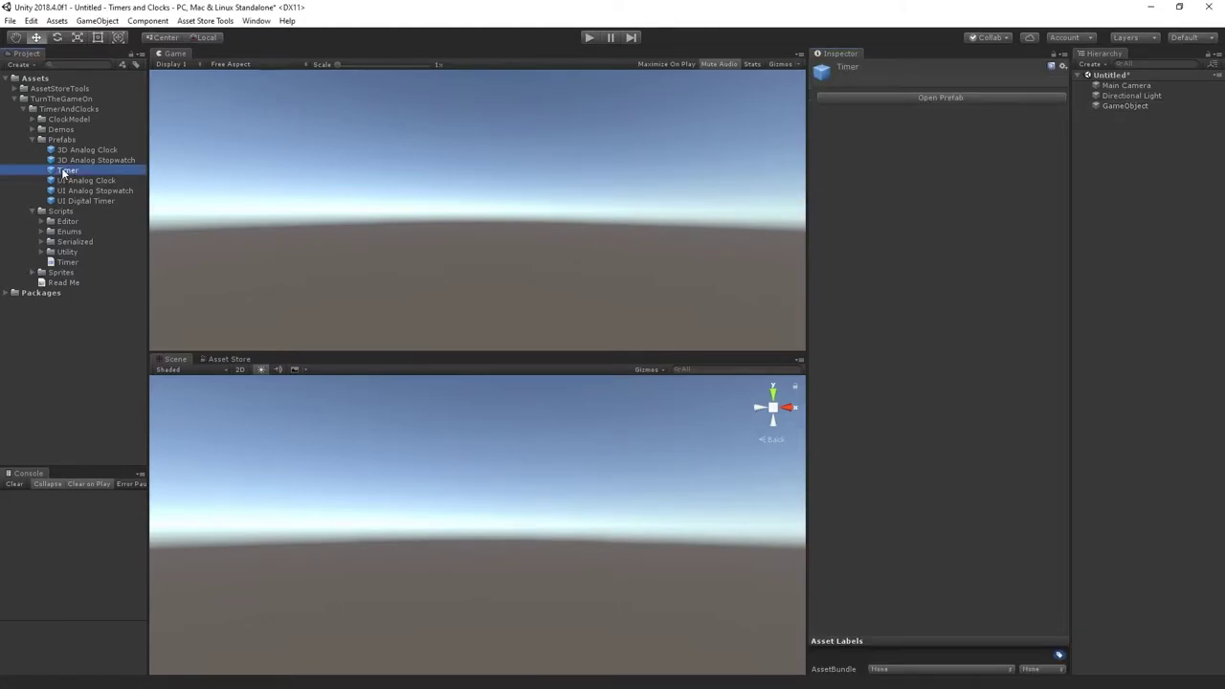
left_click_drag(1137, 173, 1137, 173)
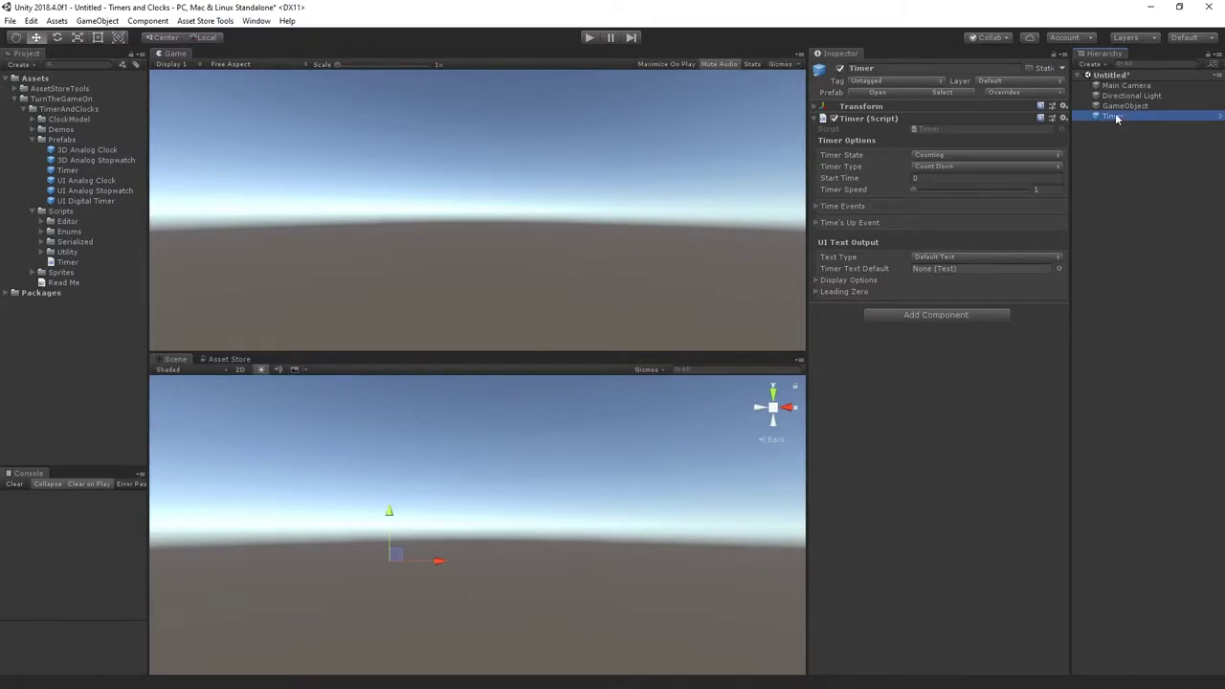
Remove the prefab instance and set the timer to Counting, Count Down from Start Time 10.
key("ctrl+z")
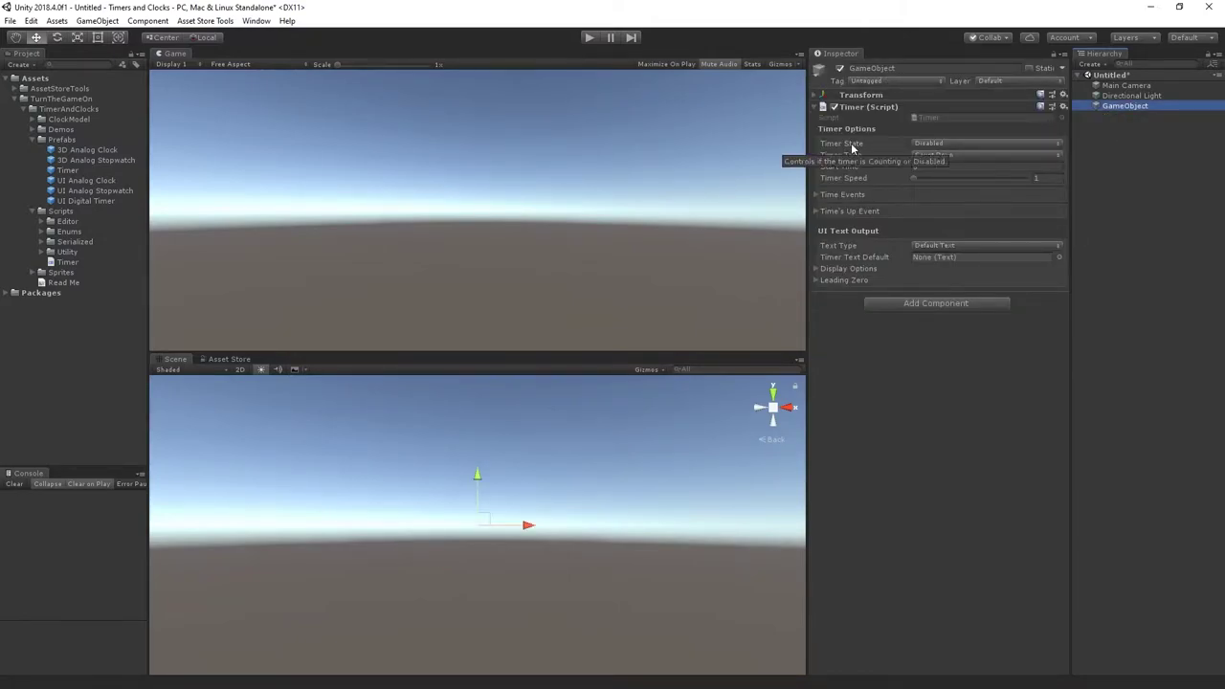
left_click(971, 144)
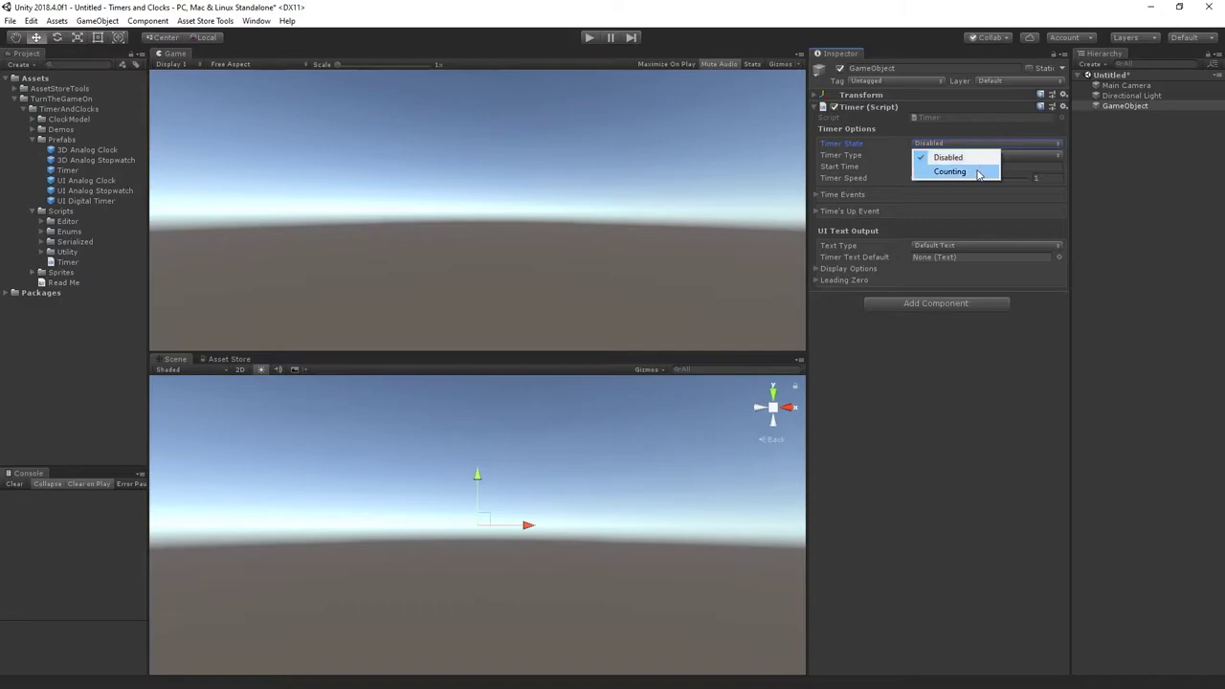
left_click(975, 172)
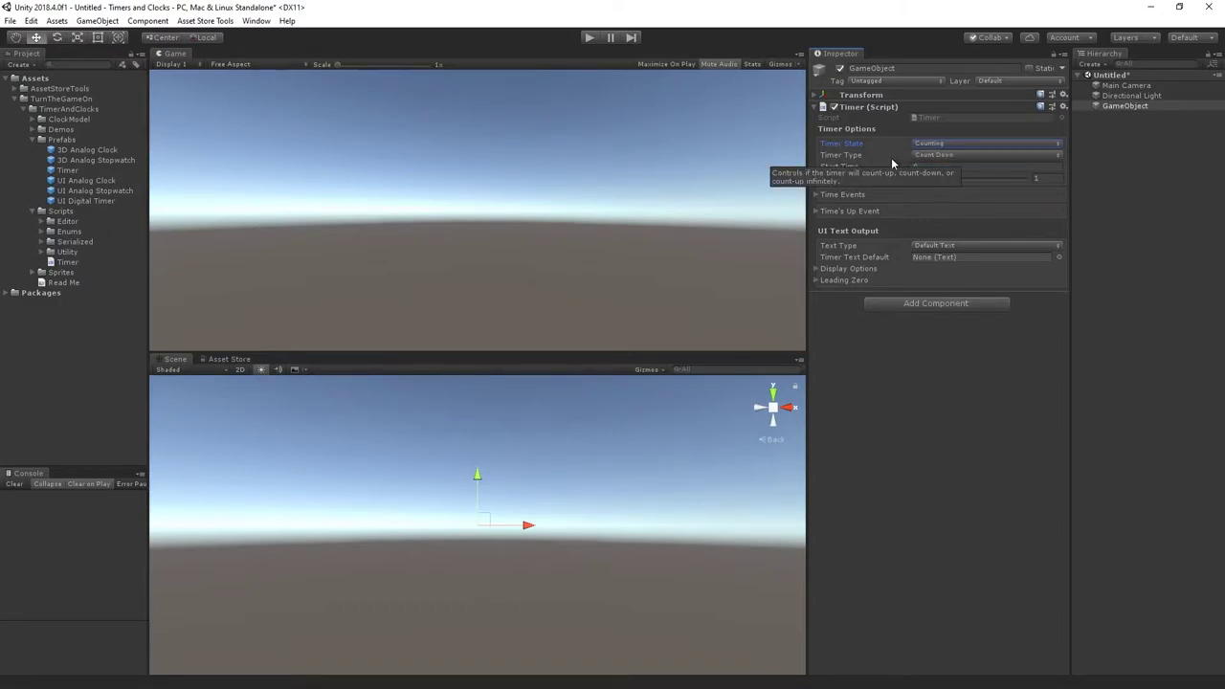
left_click(965, 155)
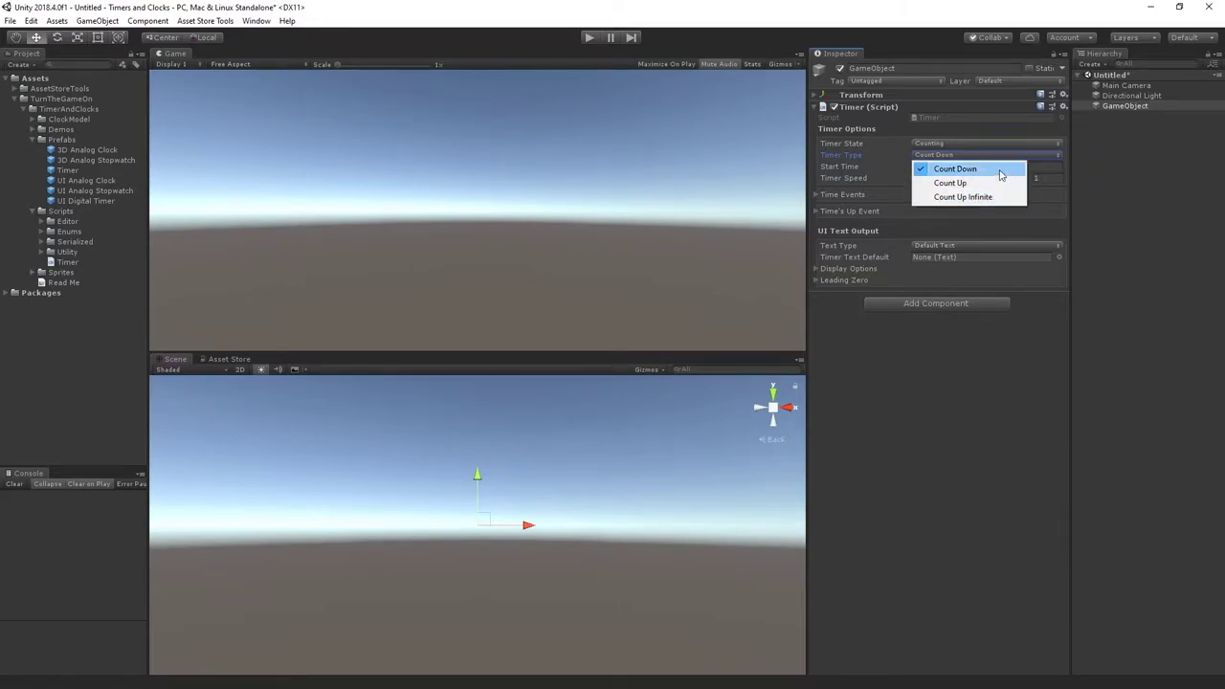
left_click(1038, 365)
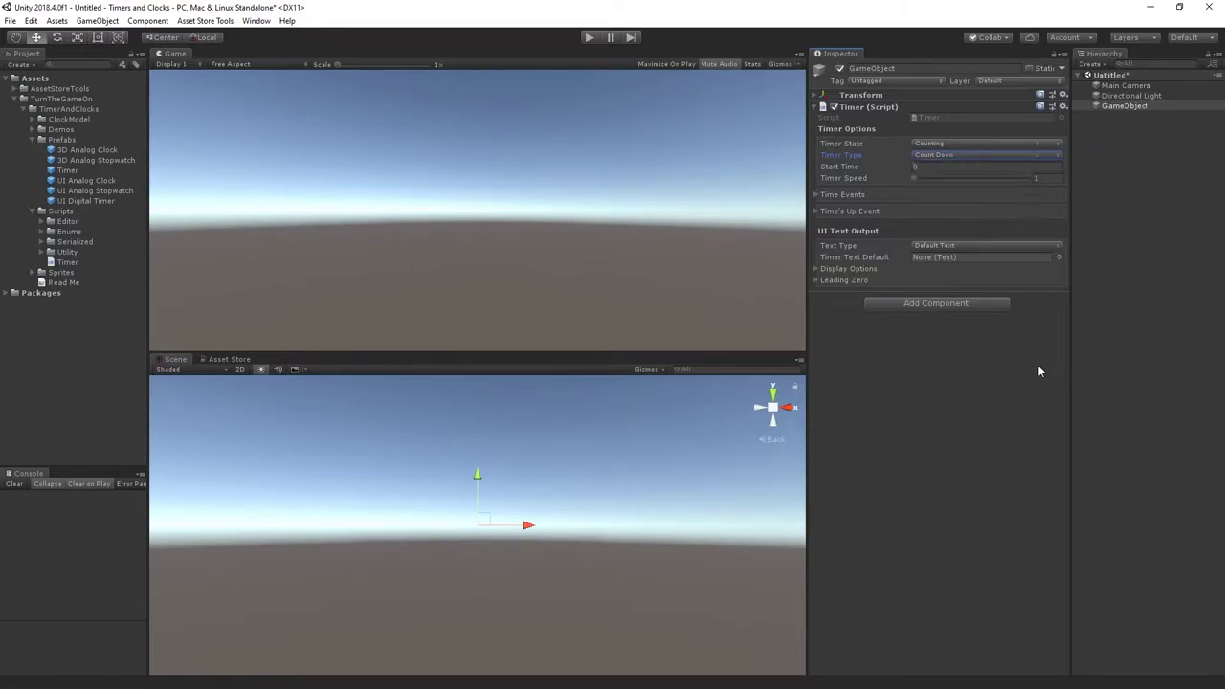
left_click(857, 168)
type("10")
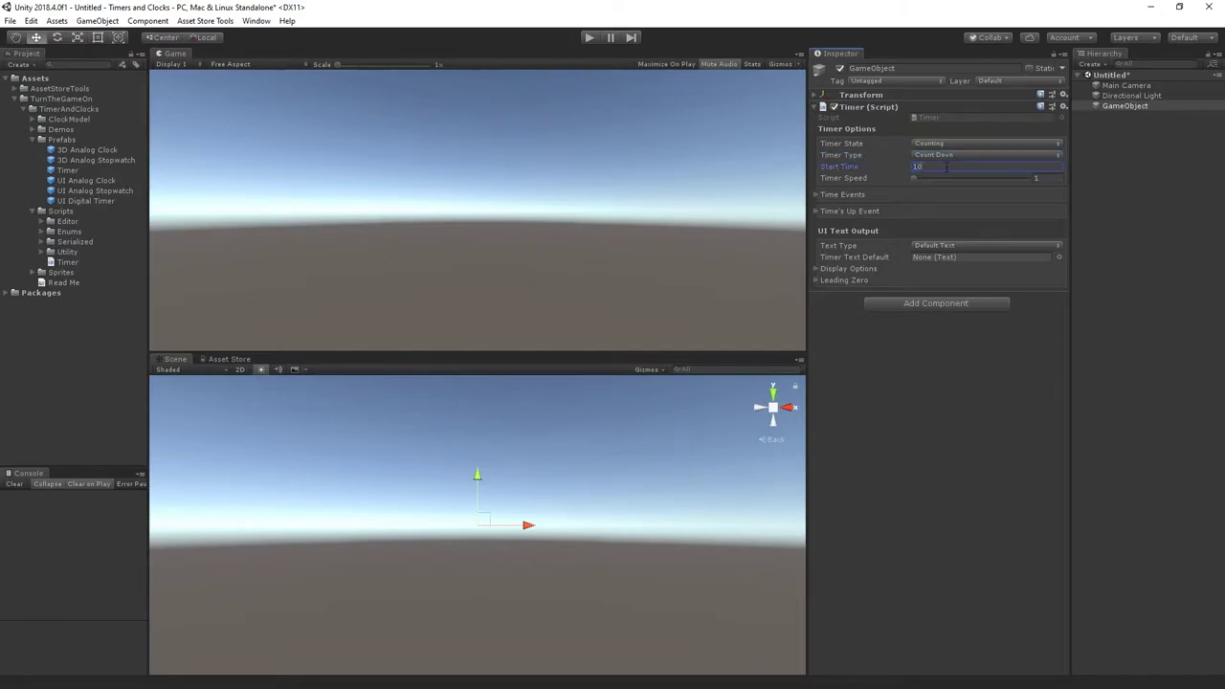
left_click(842, 179)
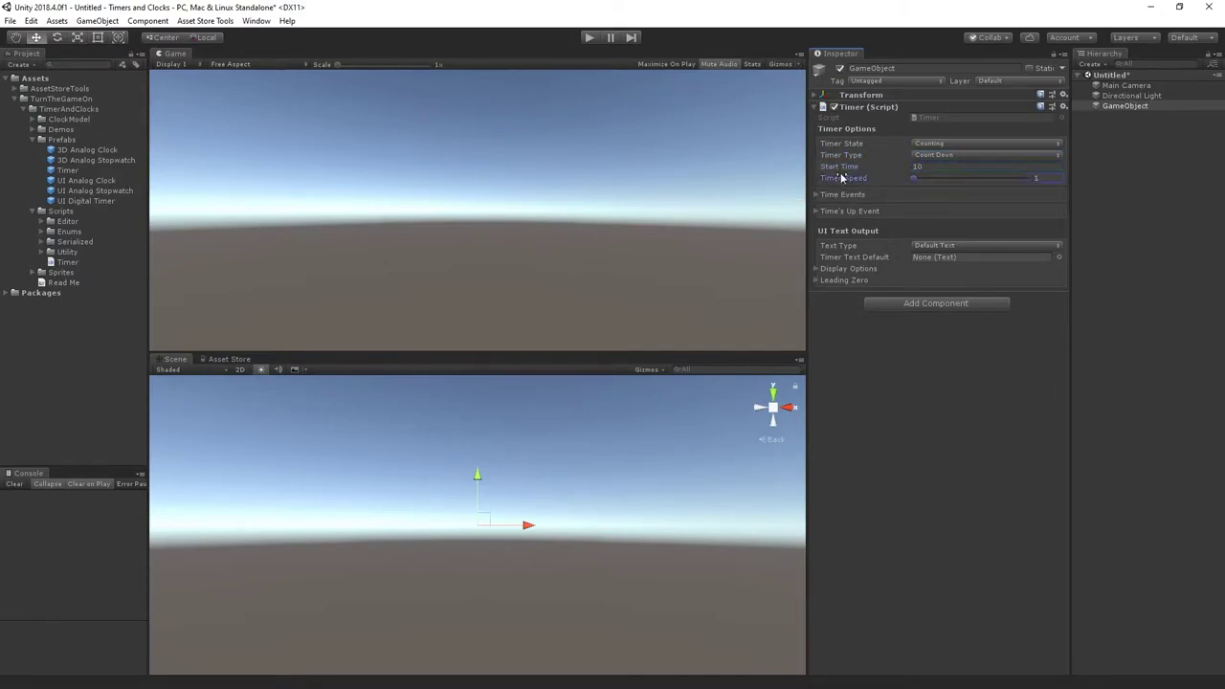
left_click(849, 196)
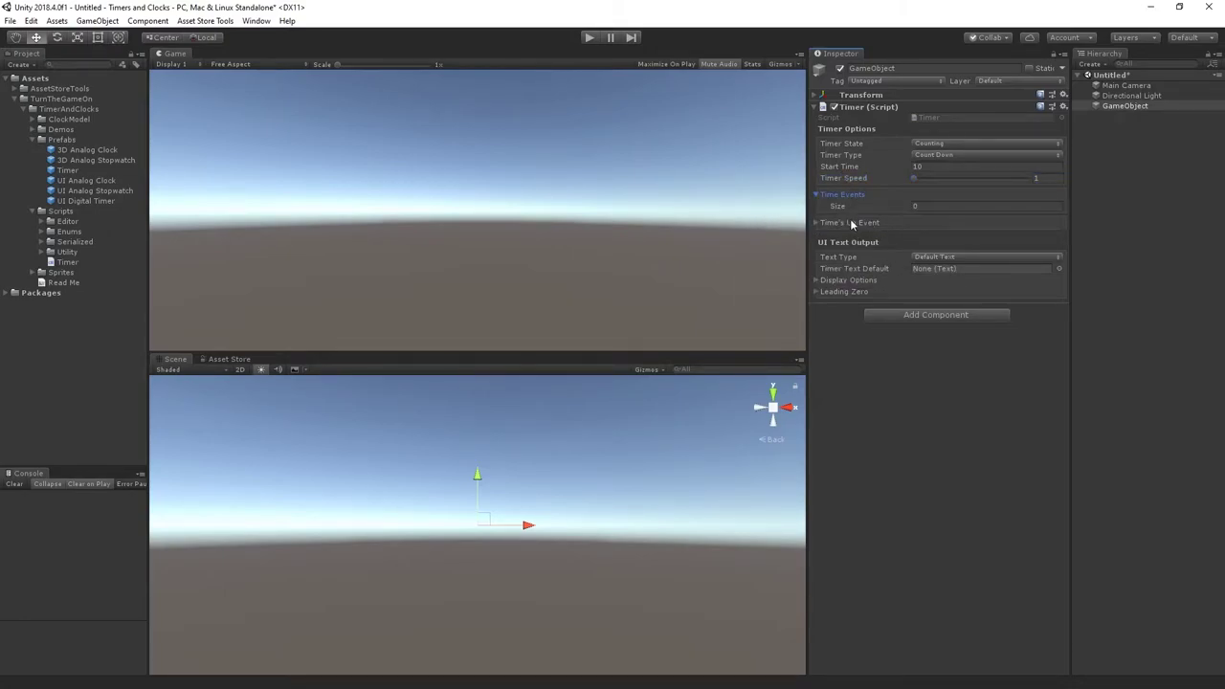
left_click(854, 223)
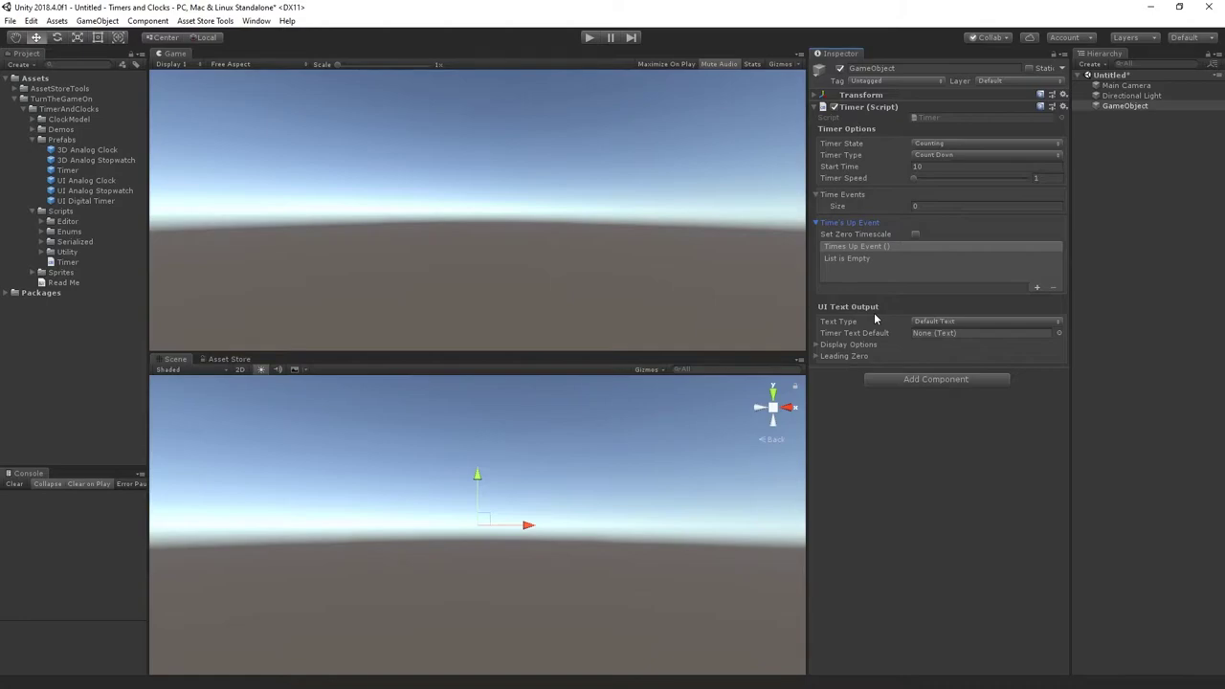
Create a UI Text object, reset its Rect Transform and scale it to 3, 3, 3.
right_click(1101, 156)
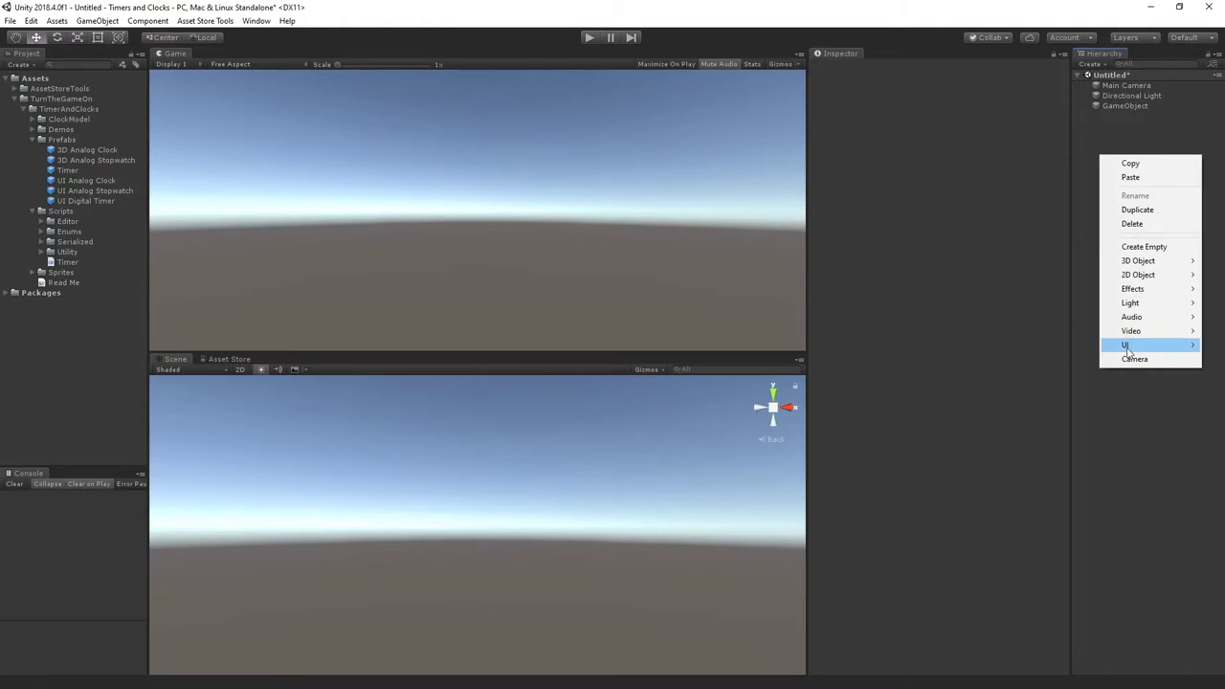
mouse_move(1109, 344)
left_click(1042, 344)
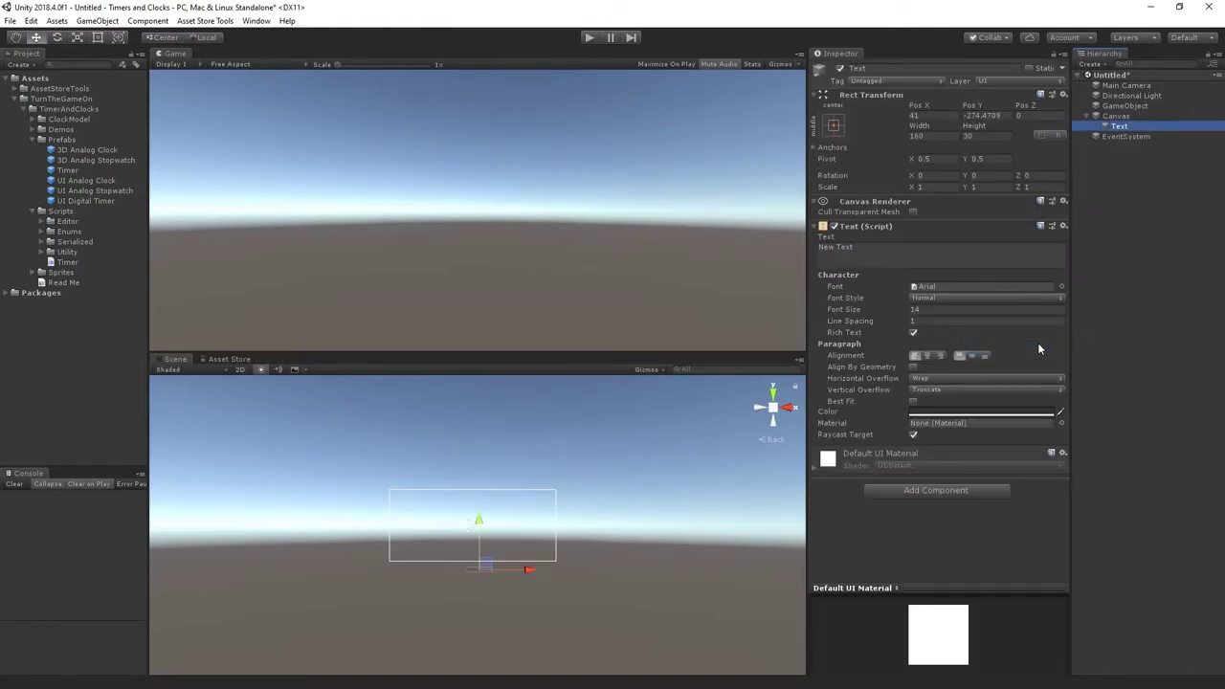
left_click(1062, 95)
left_click(1089, 112)
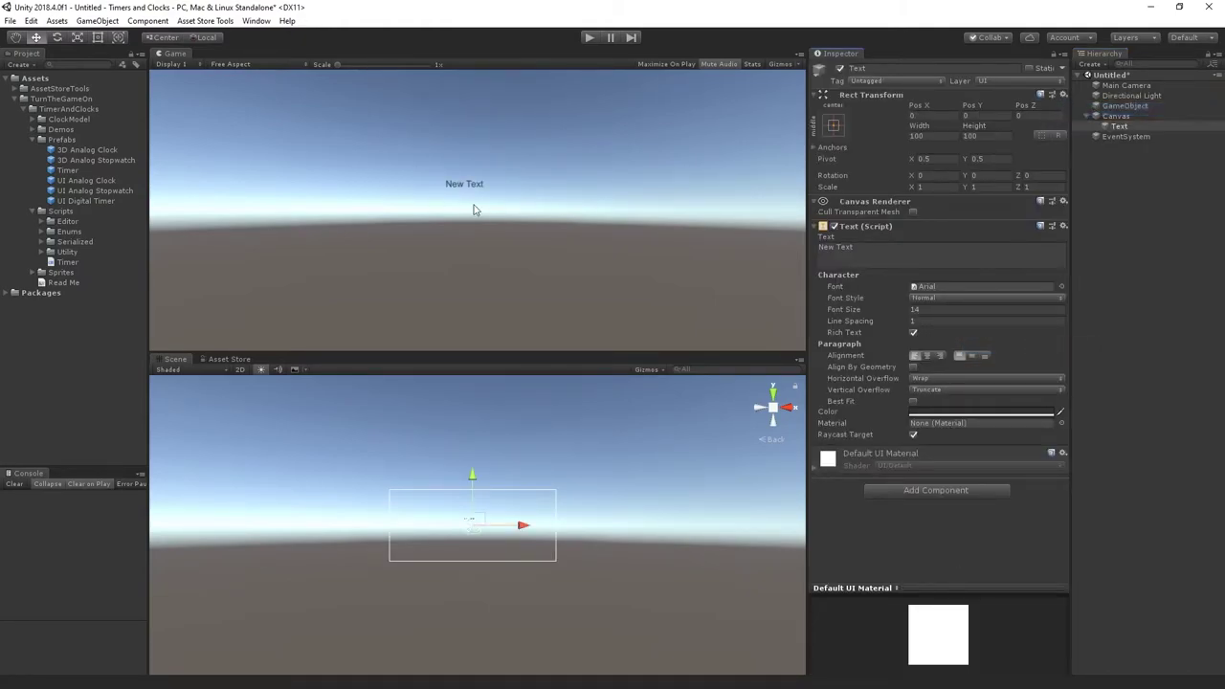
left_click(943, 187)
type("3")
key("Tab")
type("3")
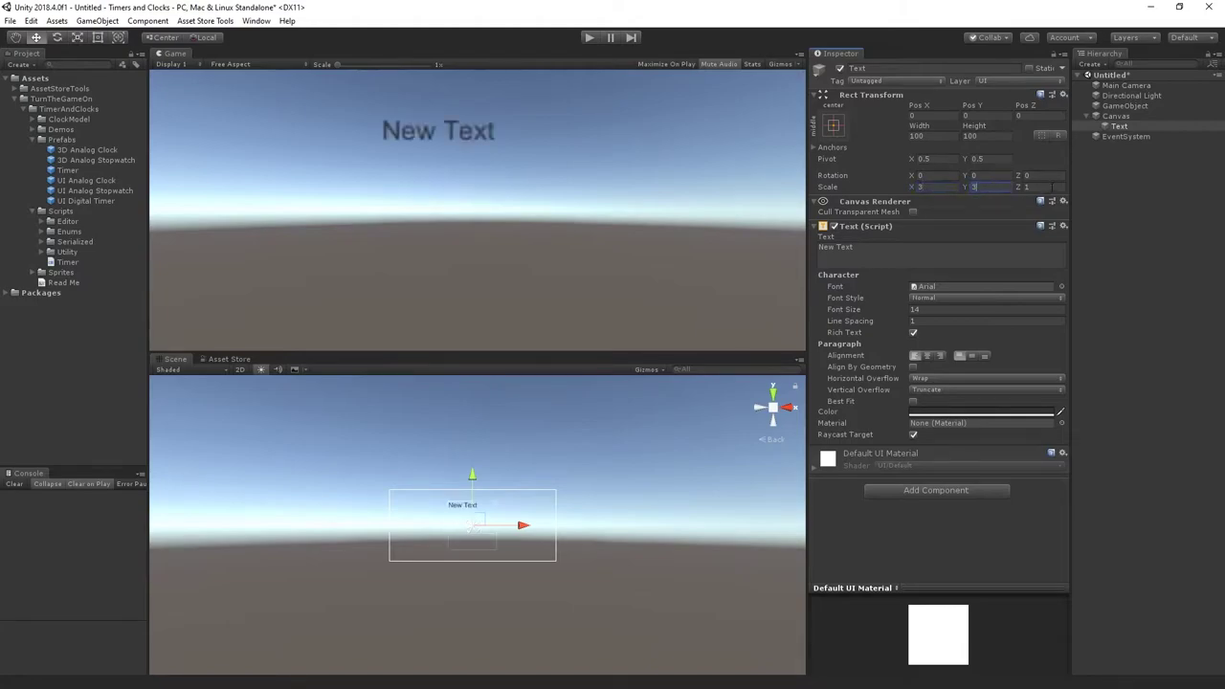
key("Tab")
type("3")
Lower the text below centre, set font size 18, widen its box and centre-align it.
left_click_drag(947, 116, 900, 116)
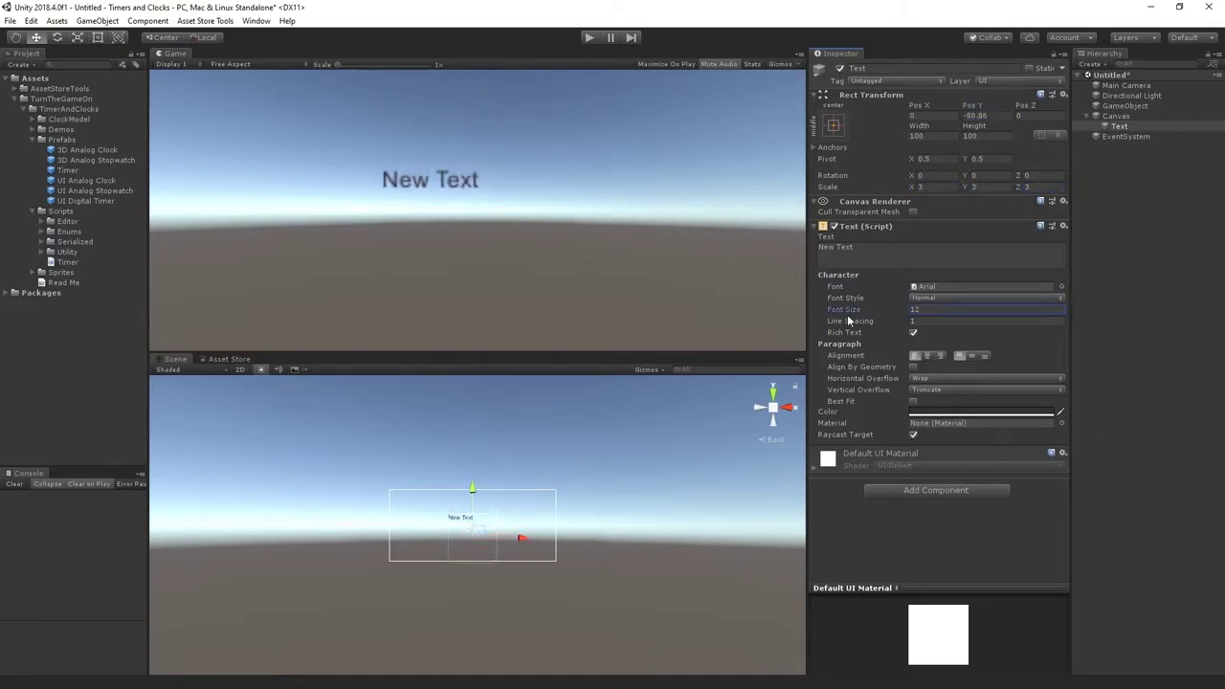
left_click_drag(845, 309, 857, 309)
left_click_drag(919, 125, 962, 126)
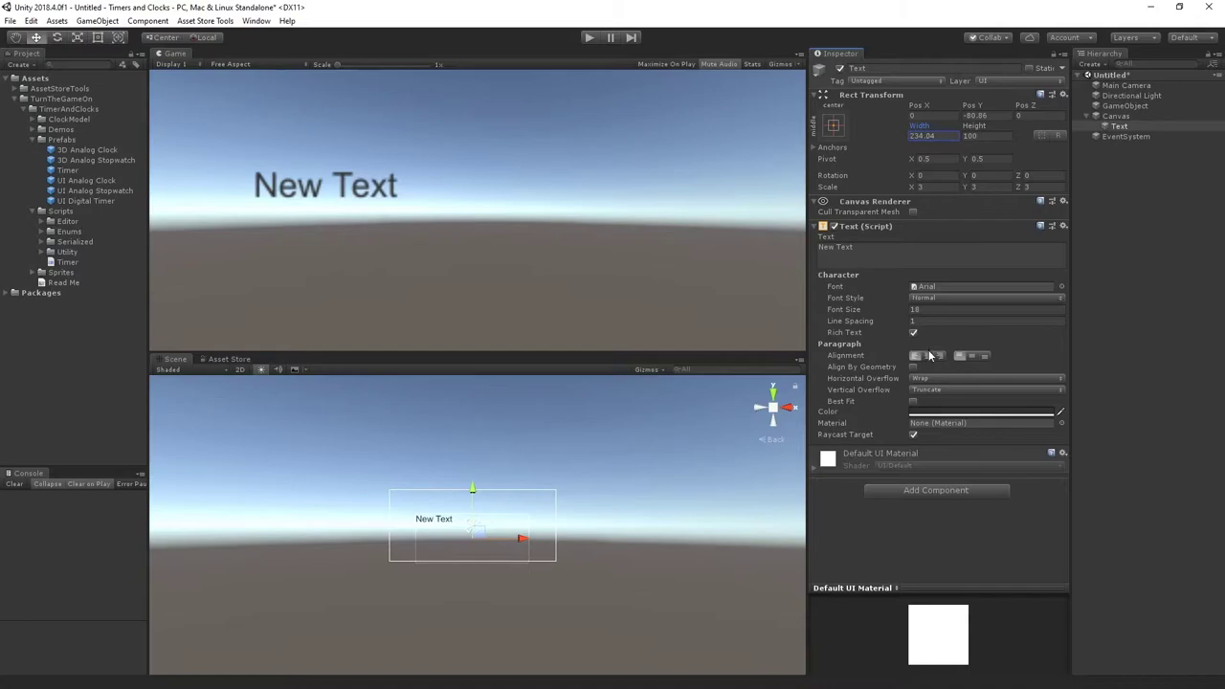
left_click(928, 355)
left_click(1125, 105)
Assign the UI Text to Timer Text Default and confirm it reads 0:00:00:10.000.
left_click_drag(1123, 125, 928, 336)
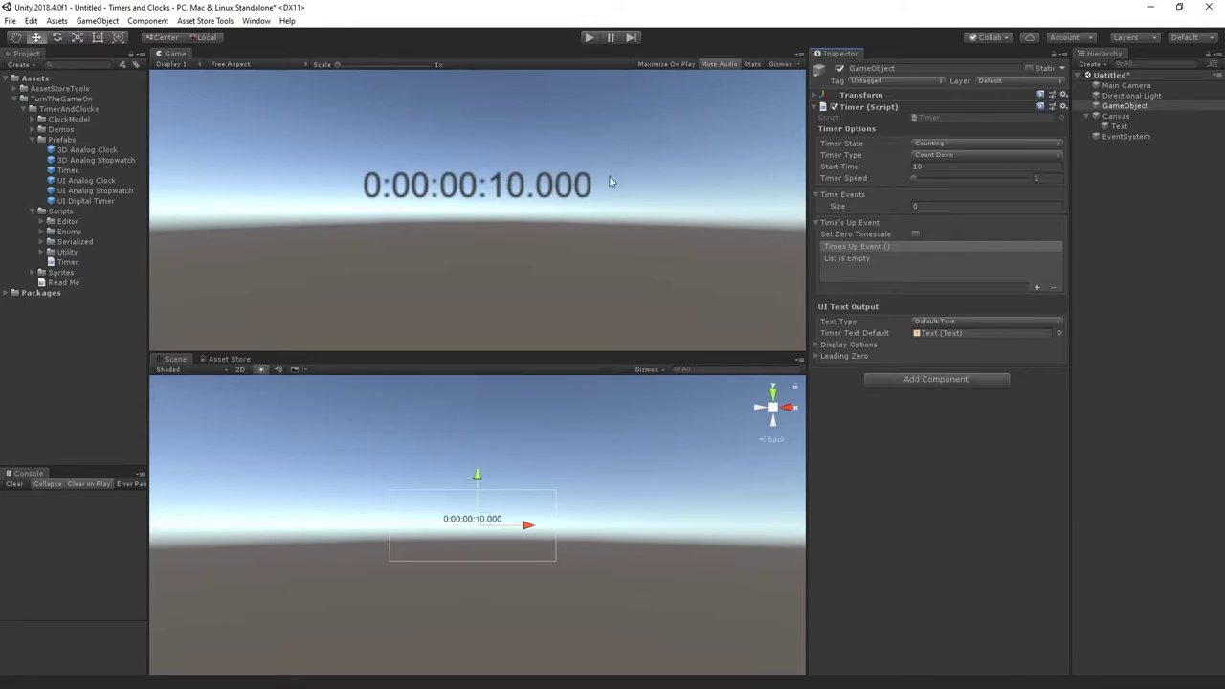
left_click(1120, 125)
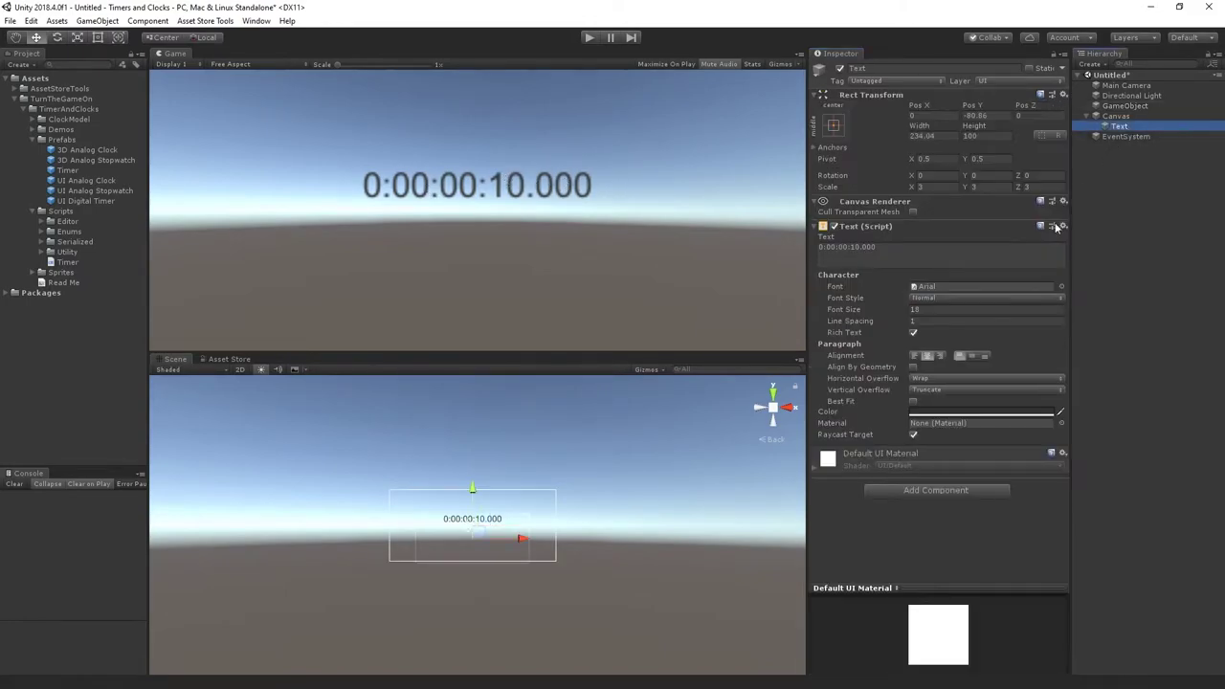
left_click(912, 256)
left_click(1127, 106)
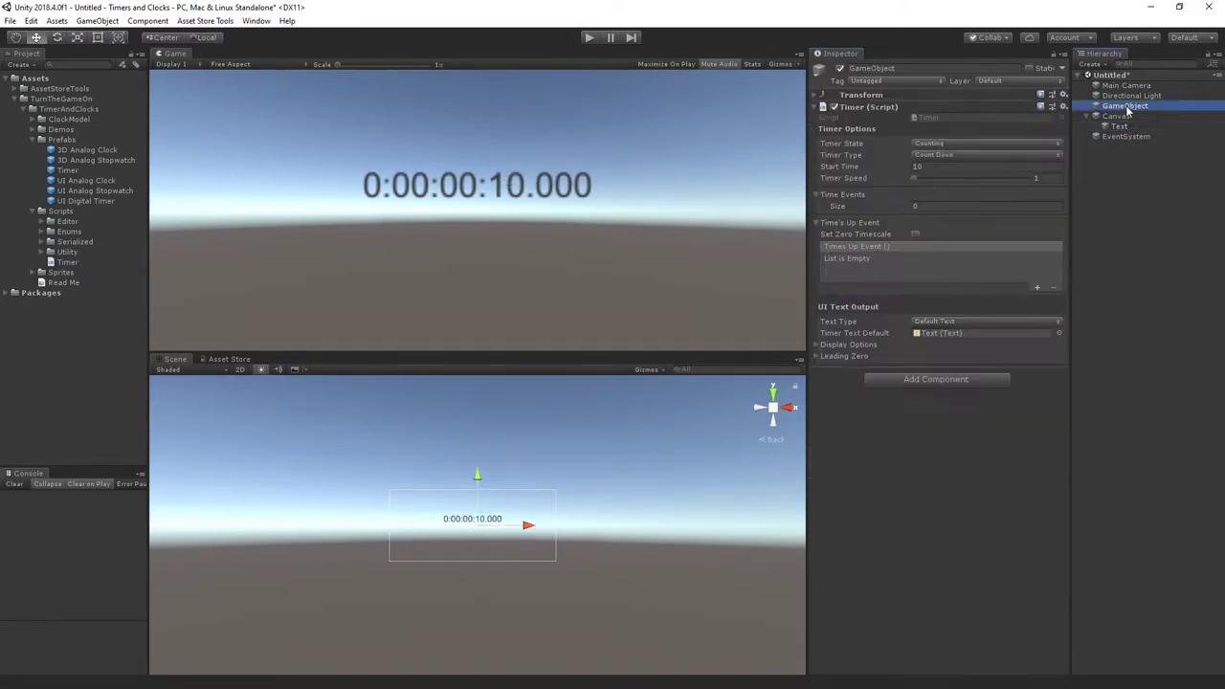
Switch Timer Text Type to Text Mesh Pro UGUI, then back to Default Text.
left_click(958, 325)
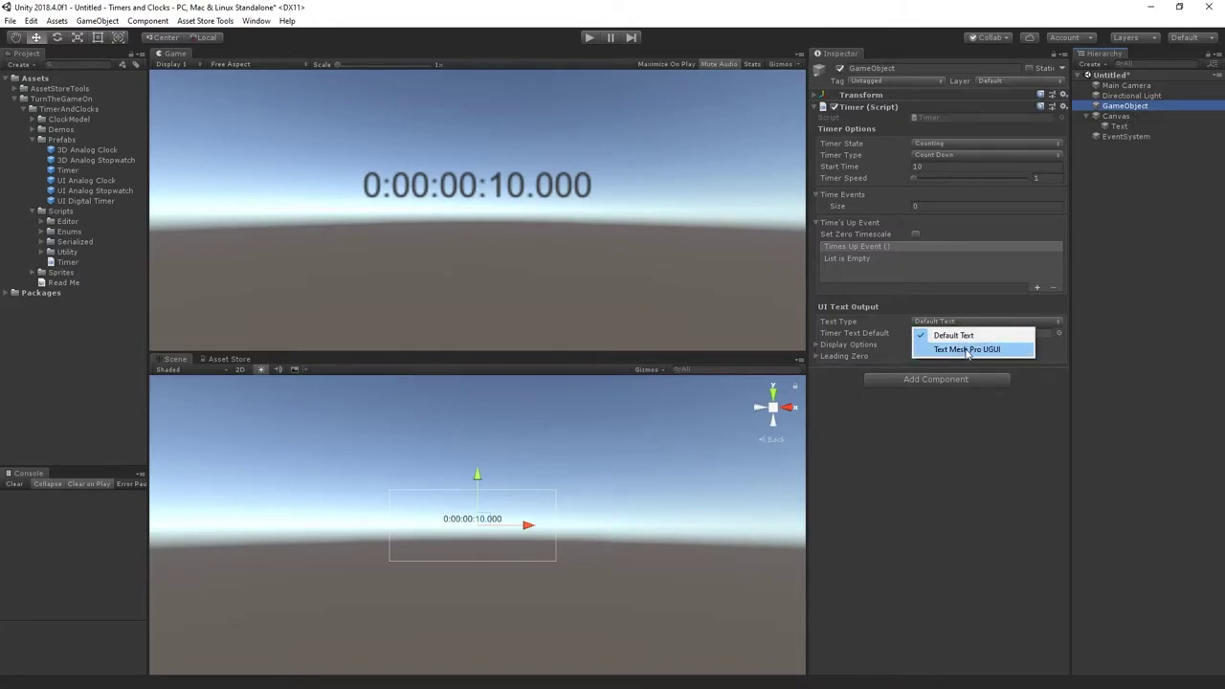
left_click(969, 350)
left_click(965, 322)
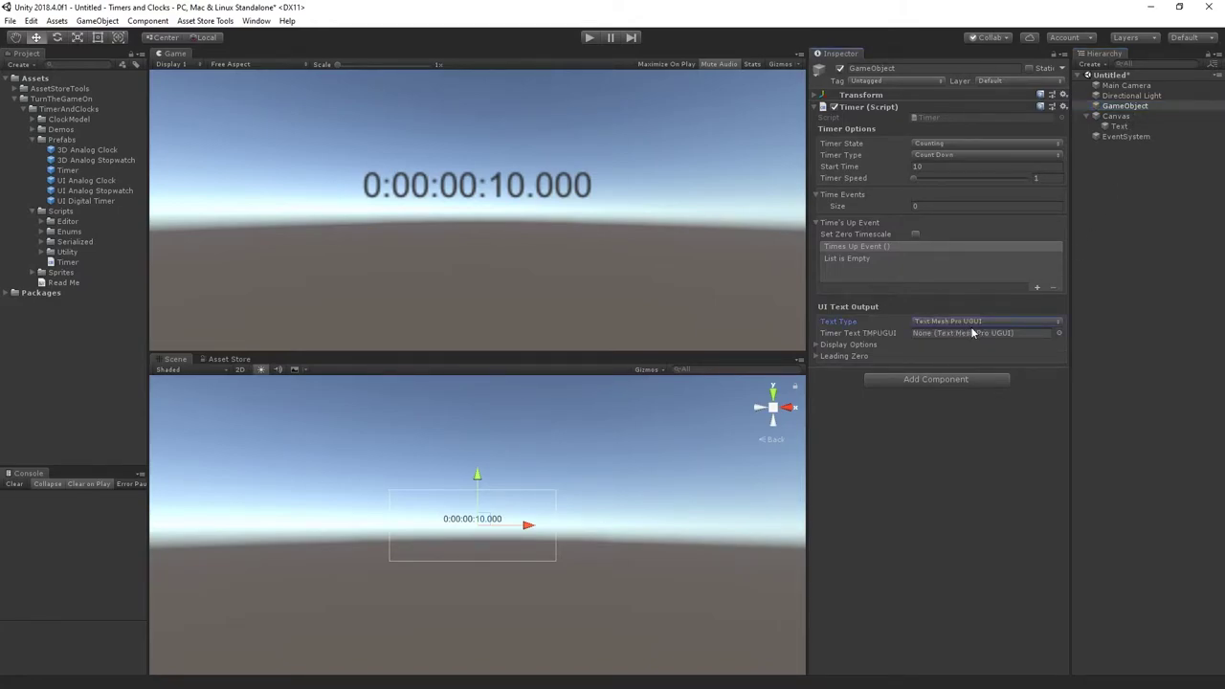
left_click(959, 322)
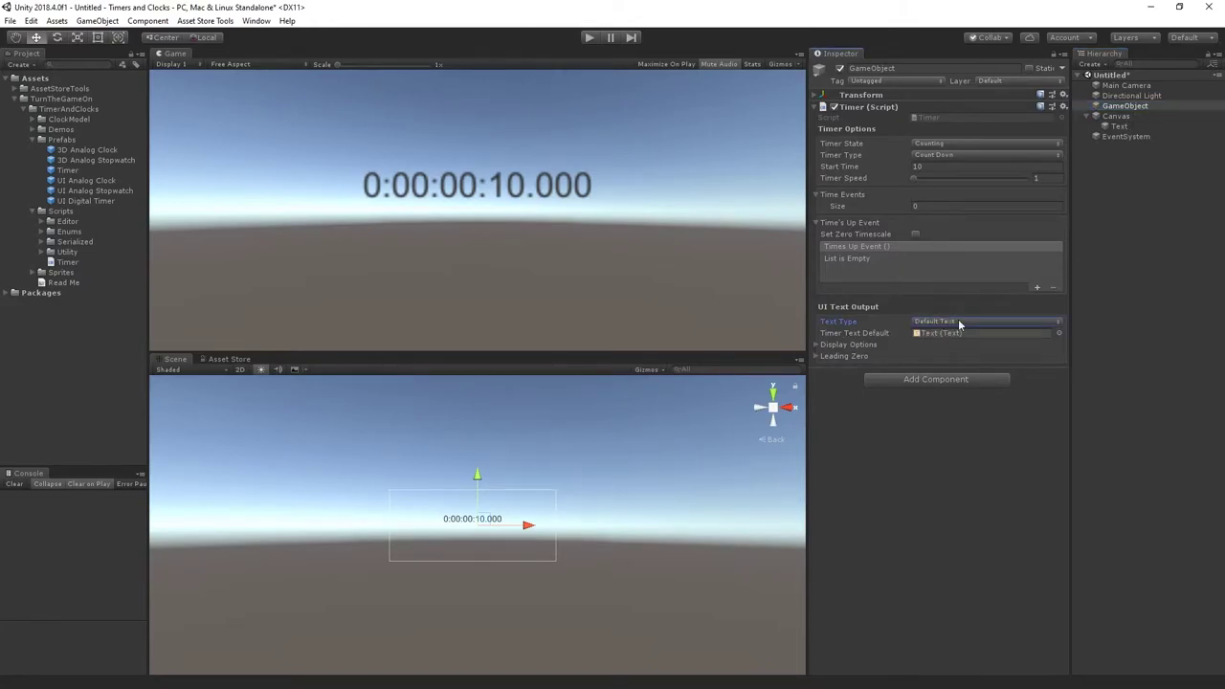
Hide days, hours and minutes in Display Options so only seconds and milliseconds show.
left_click(852, 346)
left_click(846, 414)
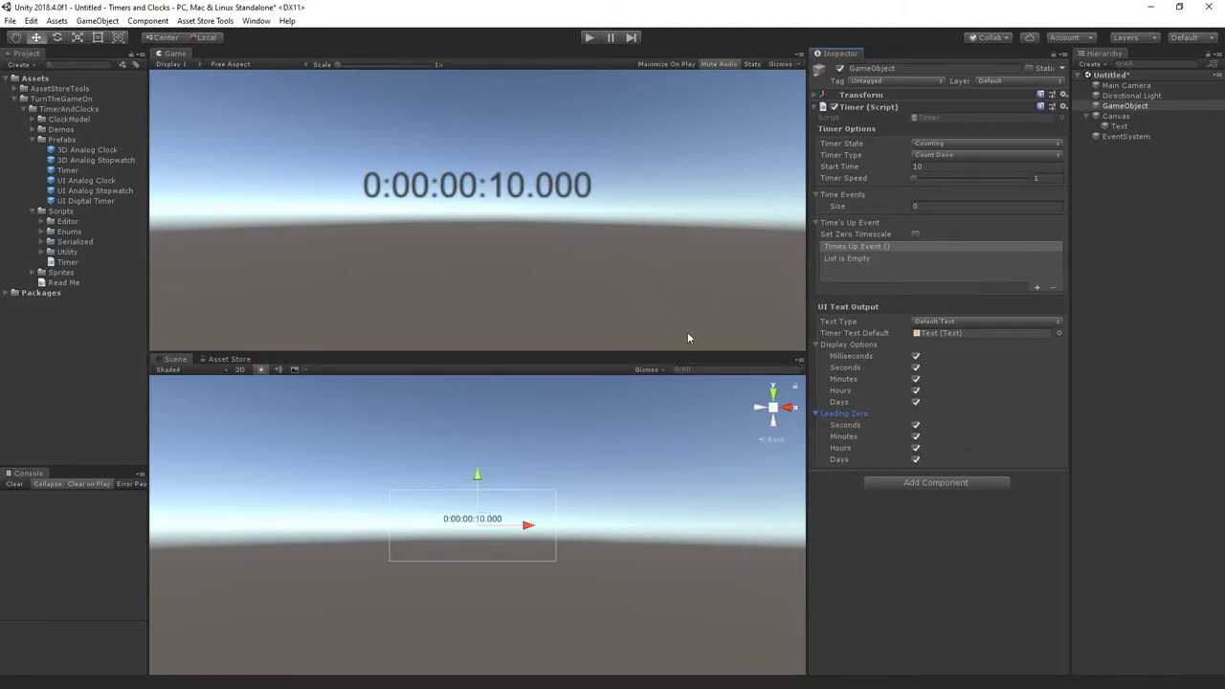
left_click(915, 402)
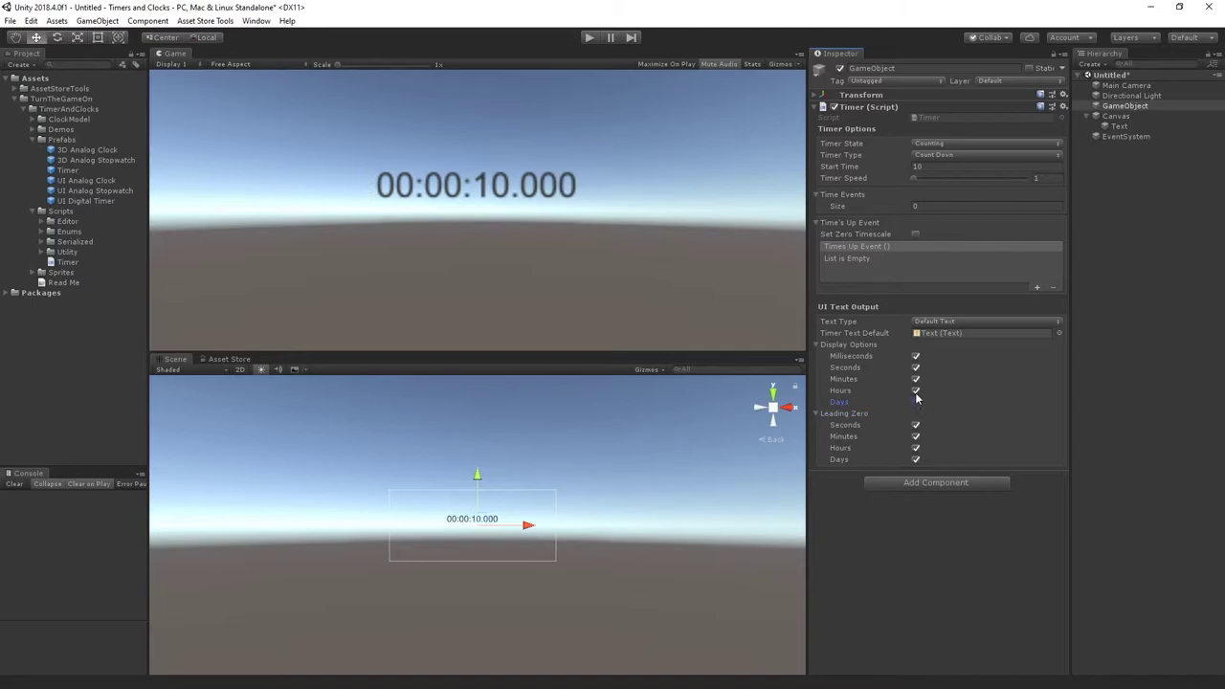
left_click(916, 391)
left_click(916, 380)
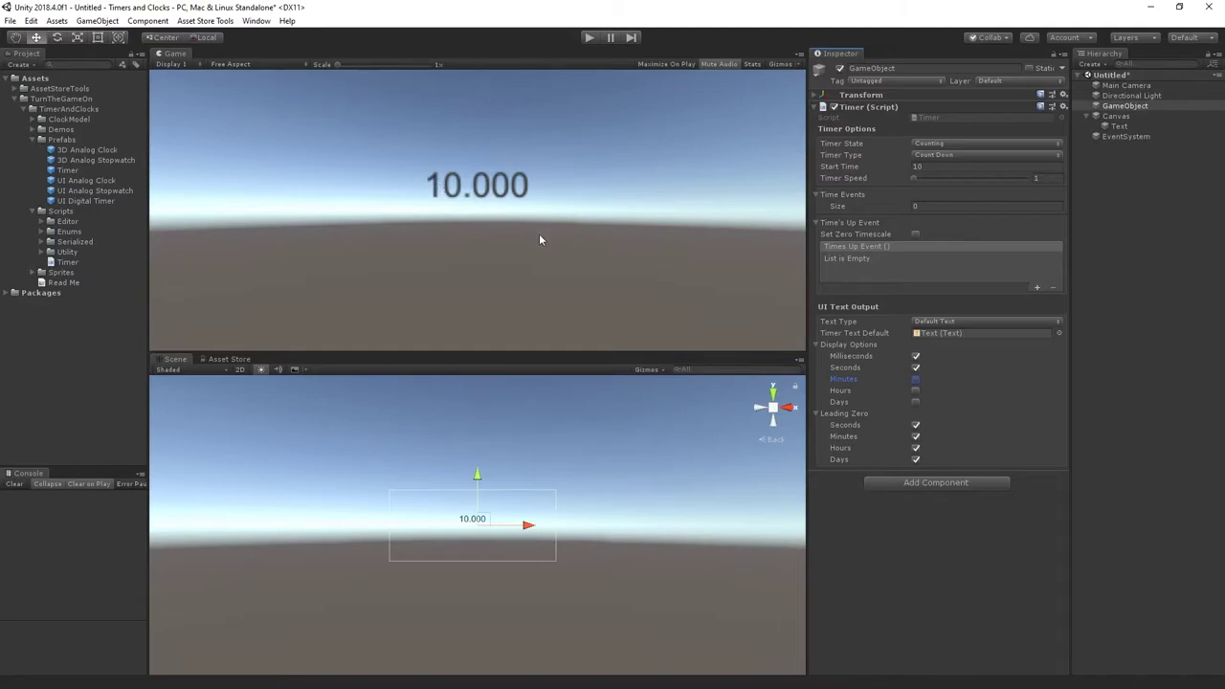
Toggle the minutes leading zero off and back on, keeping leading zeros for all units.
left_click(916, 437)
left_click(917, 437)
left_click(949, 205)
Create one time event named 'Wave 1' triggering at 8 seconds.
key("Return")
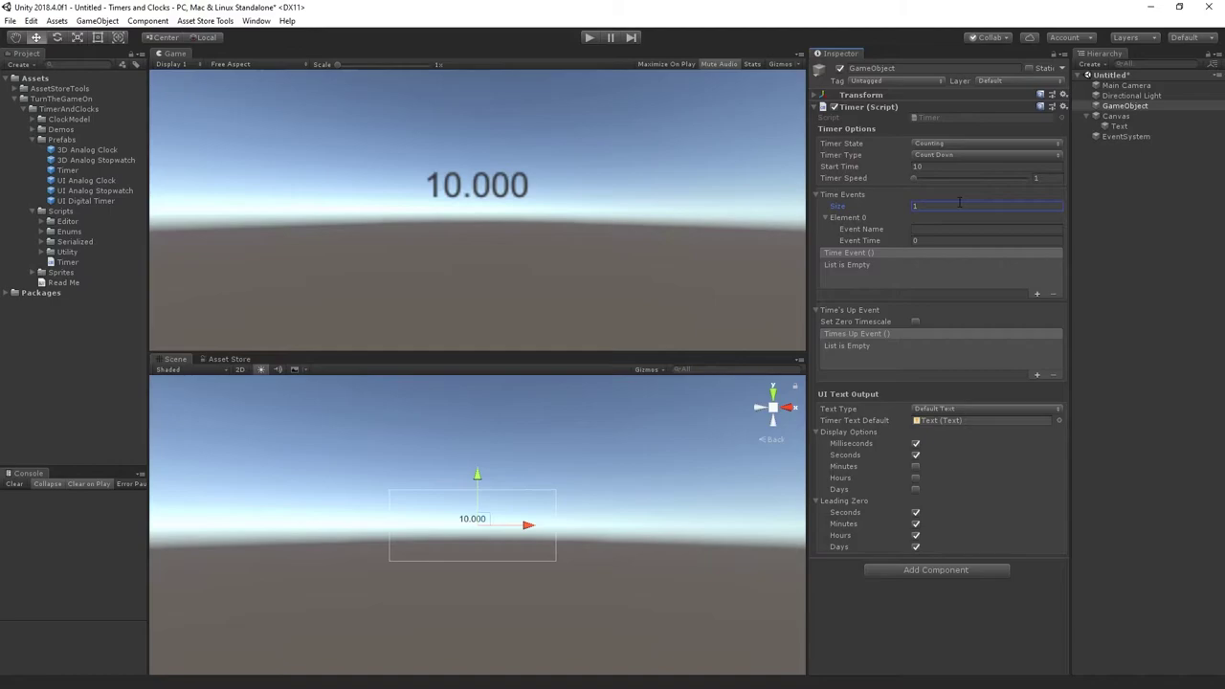
left_click(948, 230)
type("Wave")
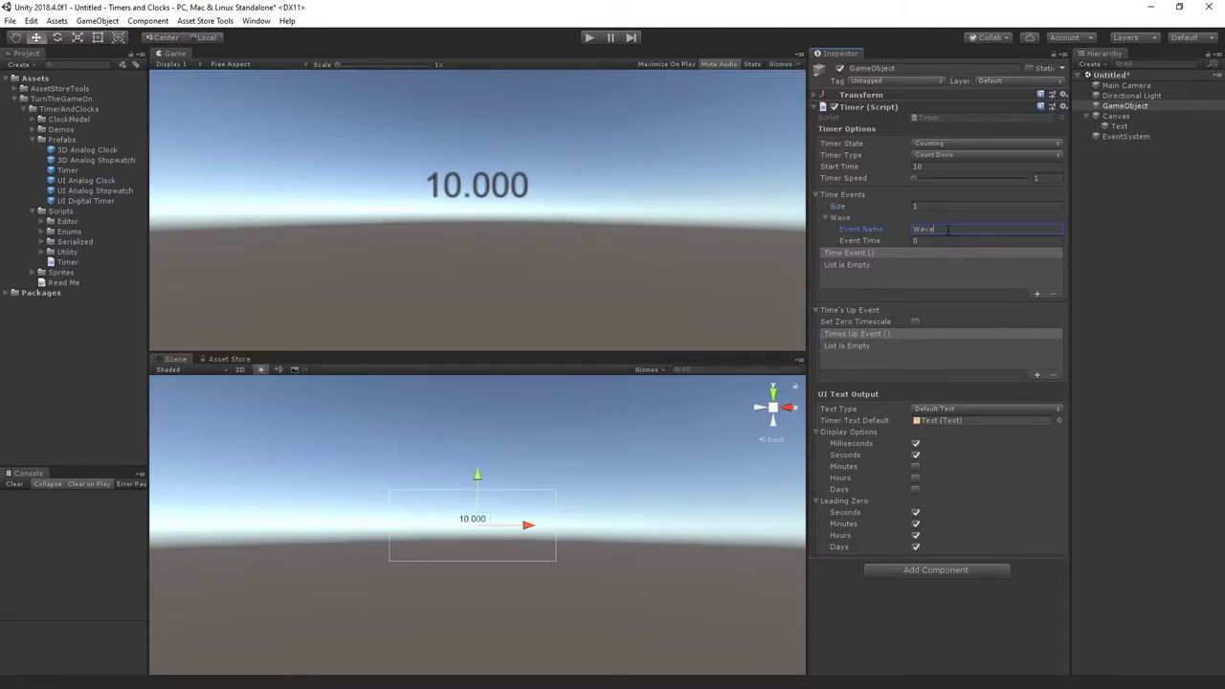
type(" 1")
left_click(952, 239)
Make Wave 1 call SetActive (unchecked) on the Directional Light to switch it off.
left_click(1131, 96)
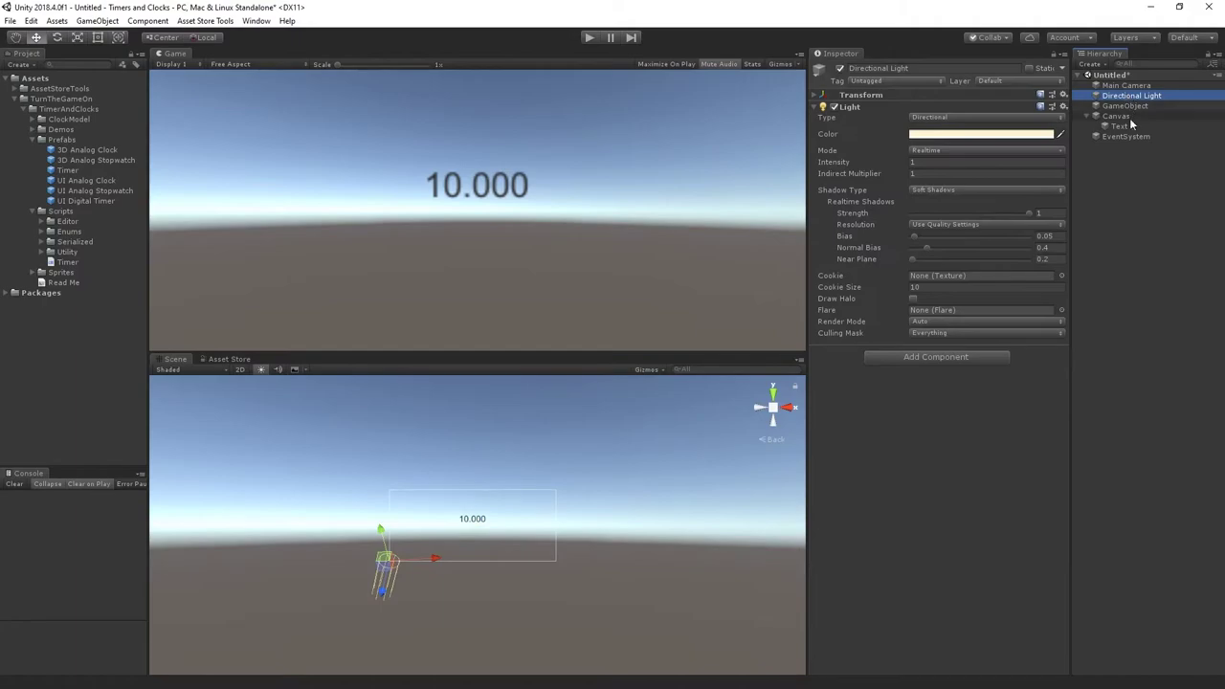
key("Down")
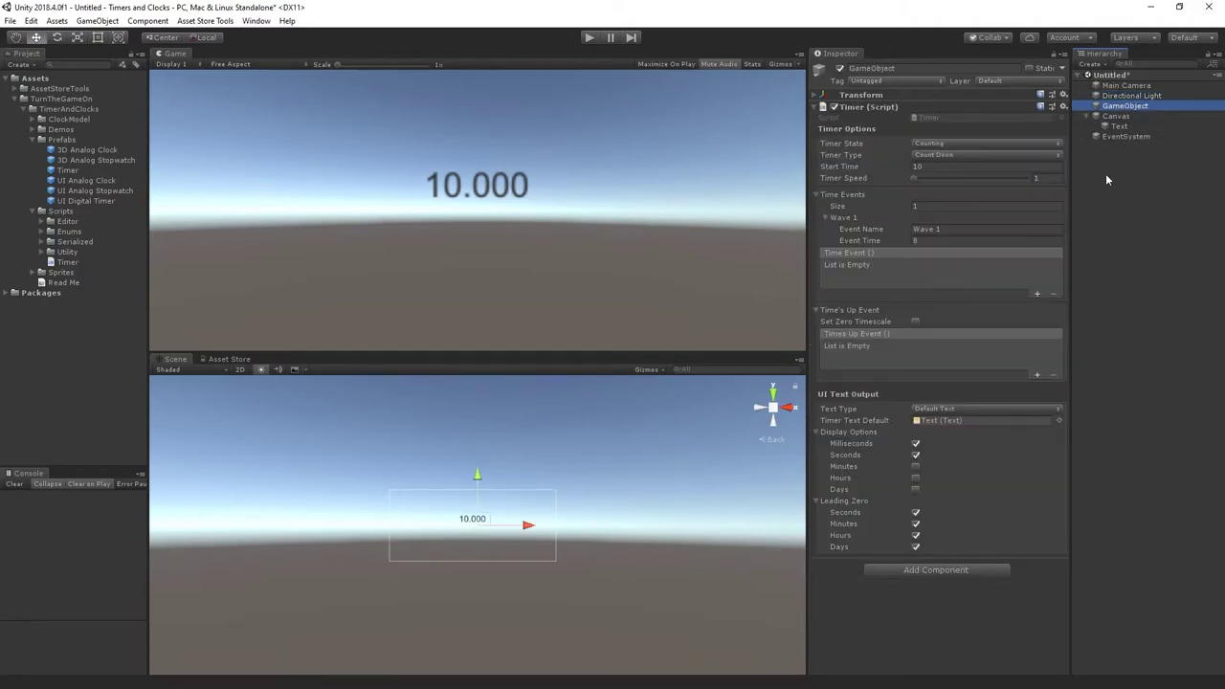
left_click(1037, 295)
left_click_drag(1124, 105, 856, 278)
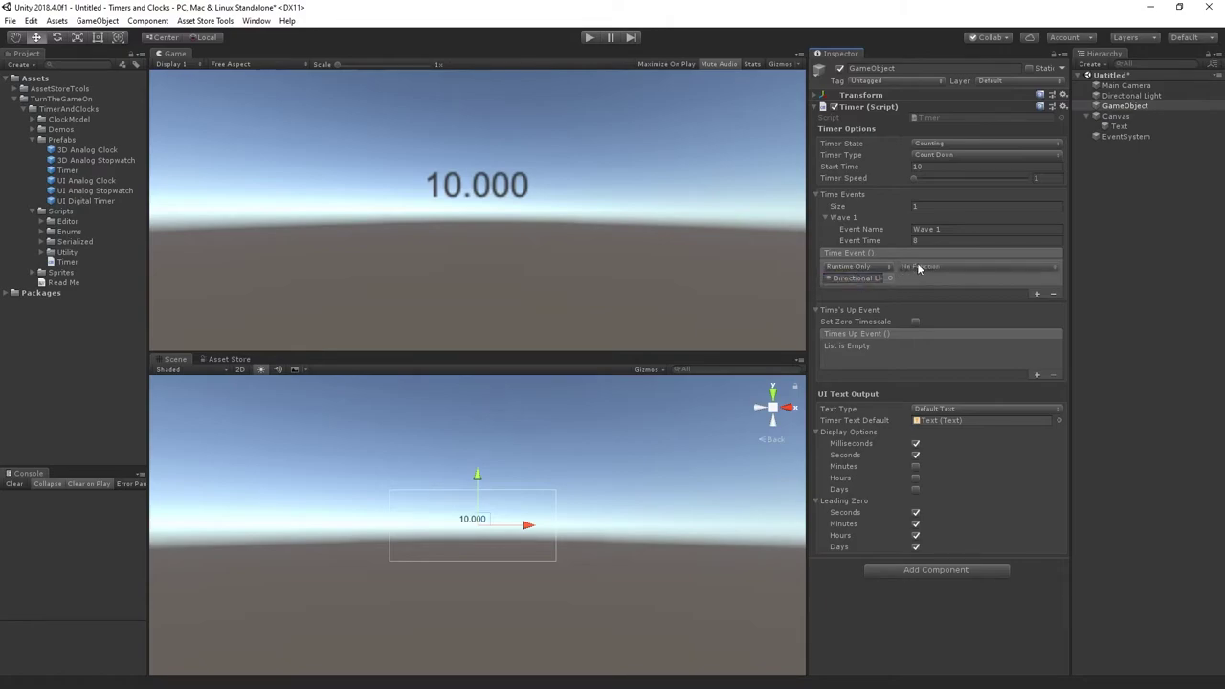
left_click(923, 269)
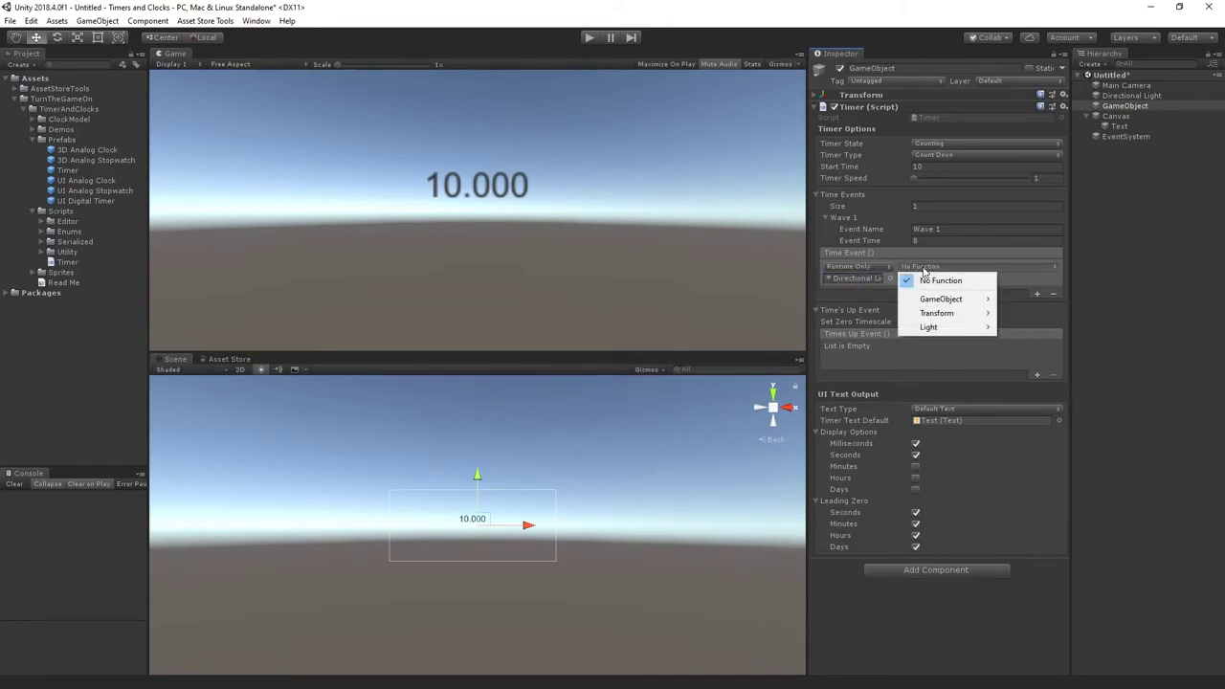
mouse_move(937, 300)
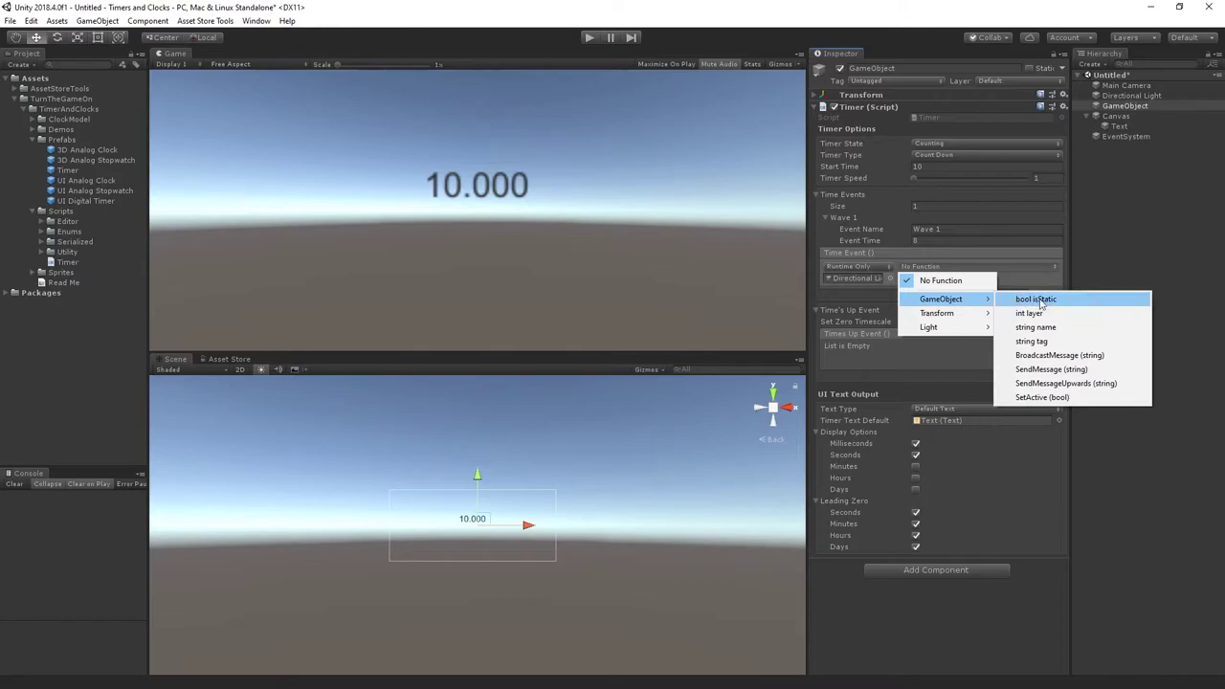
left_click(1042, 397)
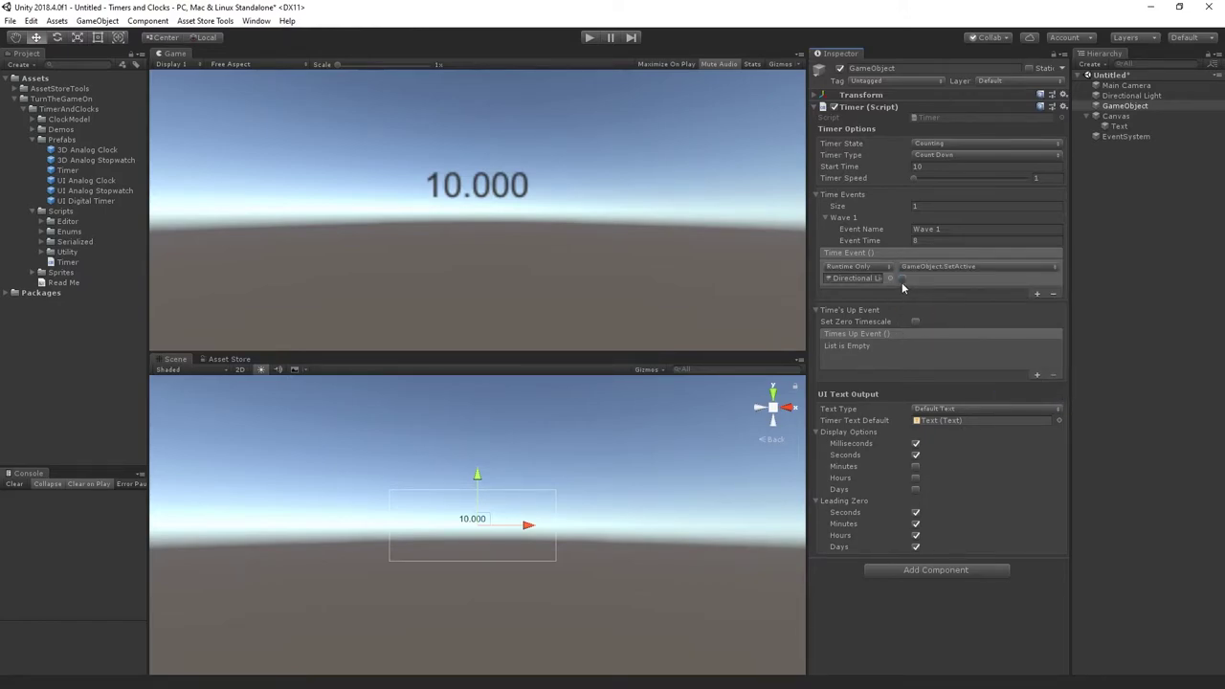
left_click(944, 229)
left_click(928, 242)
Increase Time Events to 3 and set Wave 2 at 5 seconds with SetActive ticked.
left_click(934, 206)
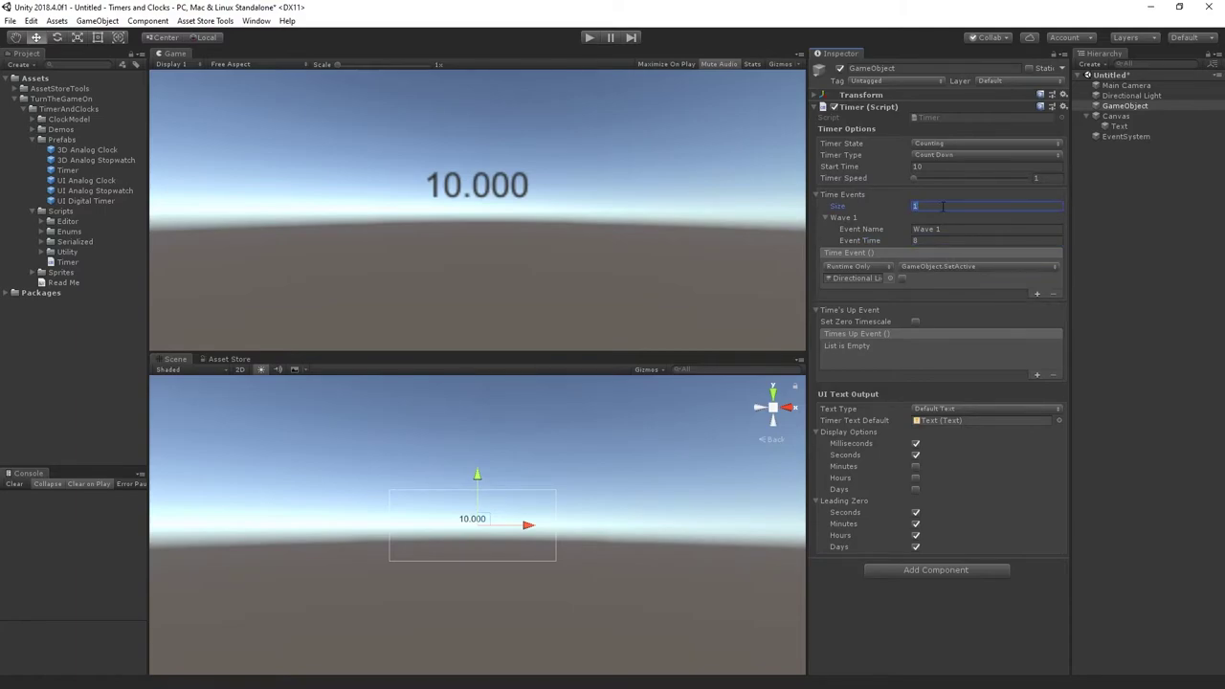
type("3")
key("Return")
left_click(838, 316)
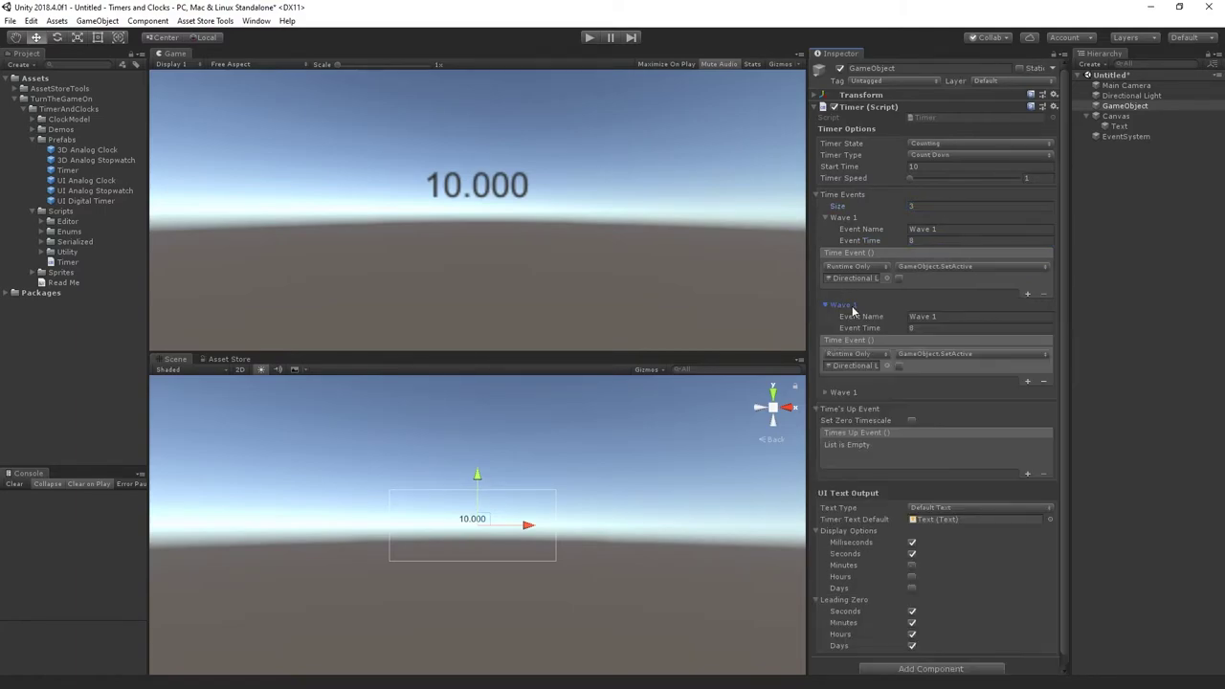
left_click(967, 316)
left_click(926, 329)
left_click(898, 366)
Rename the third event to 'Wave 3' with event time 3.
left_click(827, 393)
double_click(963, 403)
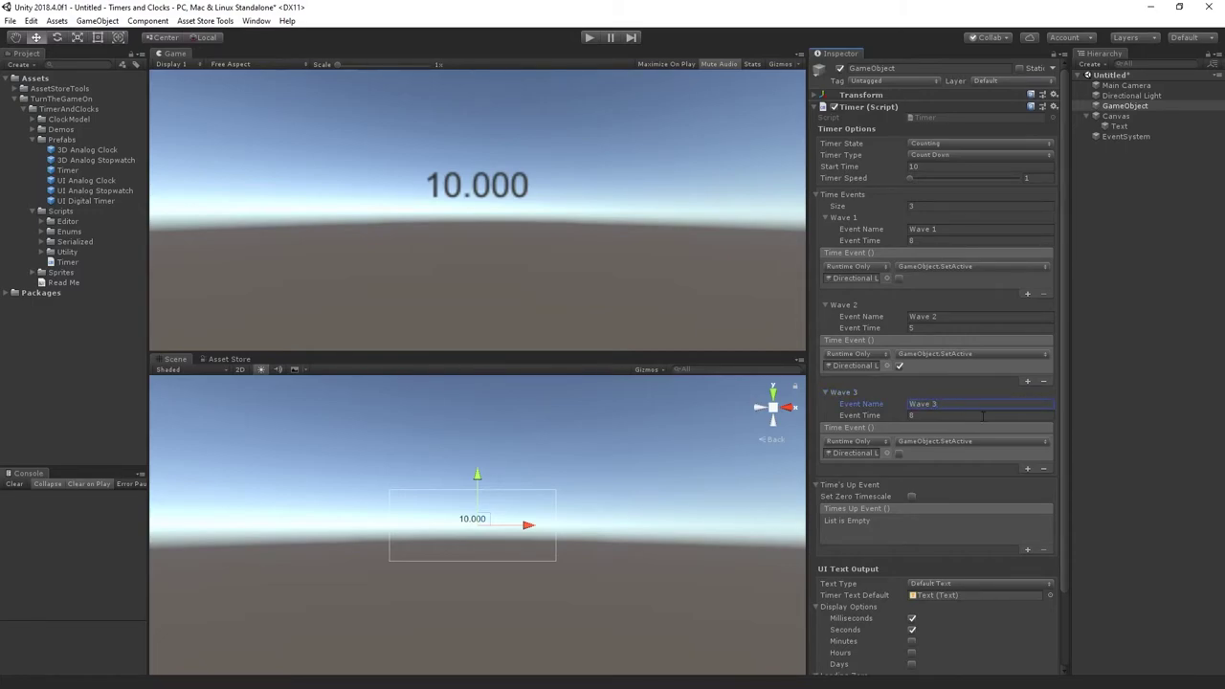
left_click(953, 414)
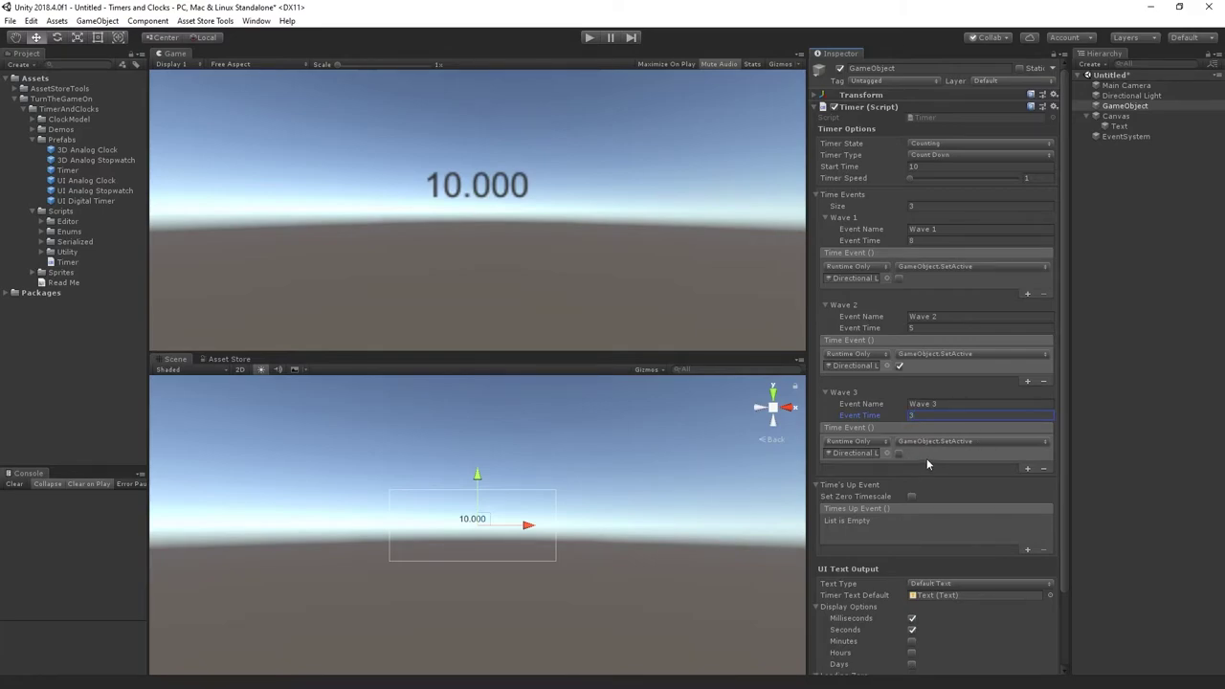
Give Time's Up Event a listener calling SetActive (ticked) on the Directional Light.
scroll(929, 466, "down", 2)
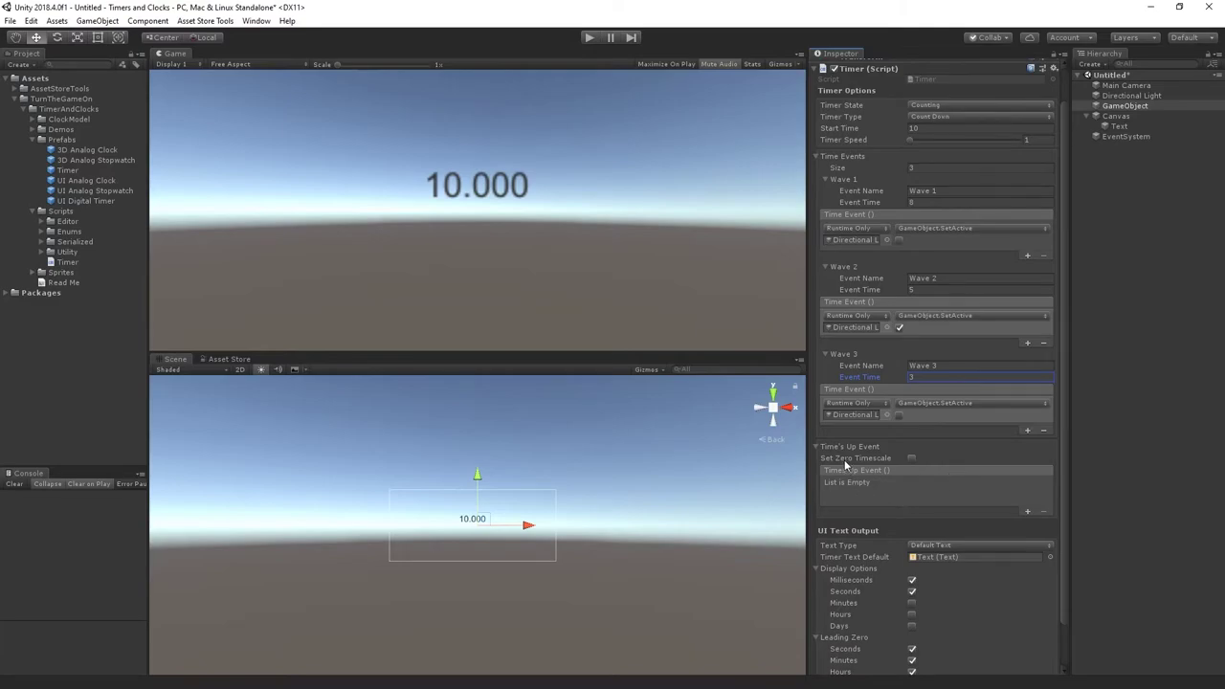
left_click(1027, 512)
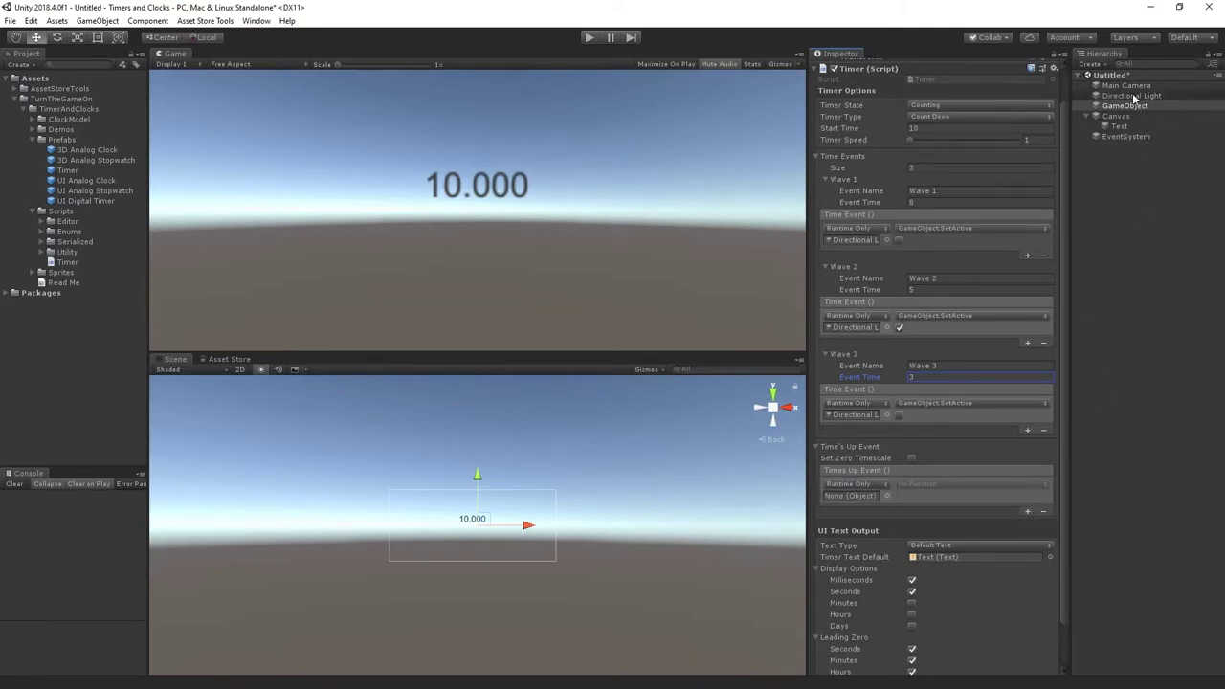
left_click_drag(1135, 97, 893, 493)
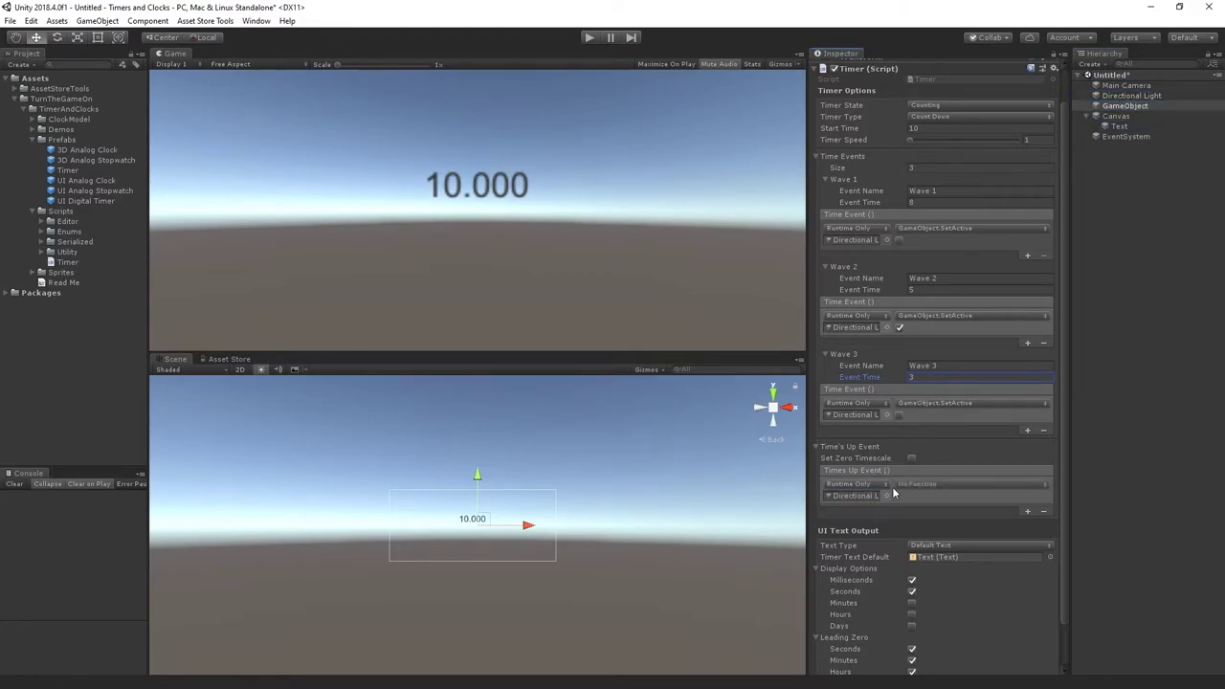
left_click(914, 486)
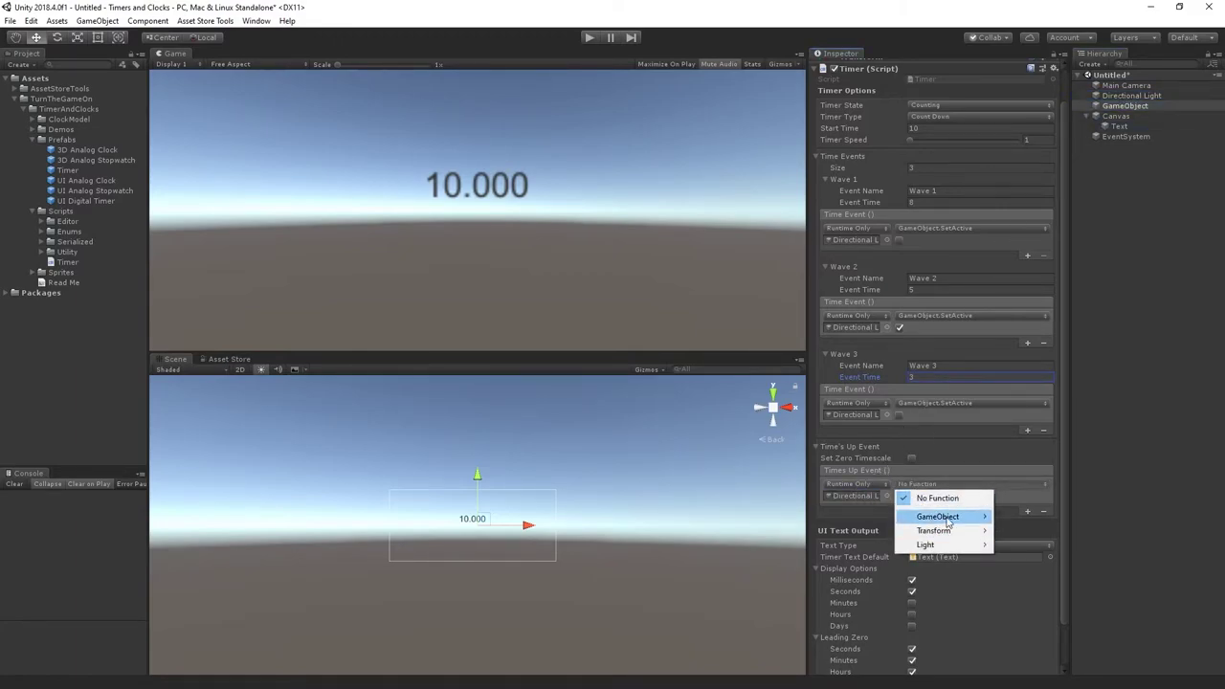
mouse_move(933, 516)
left_click(1040, 615)
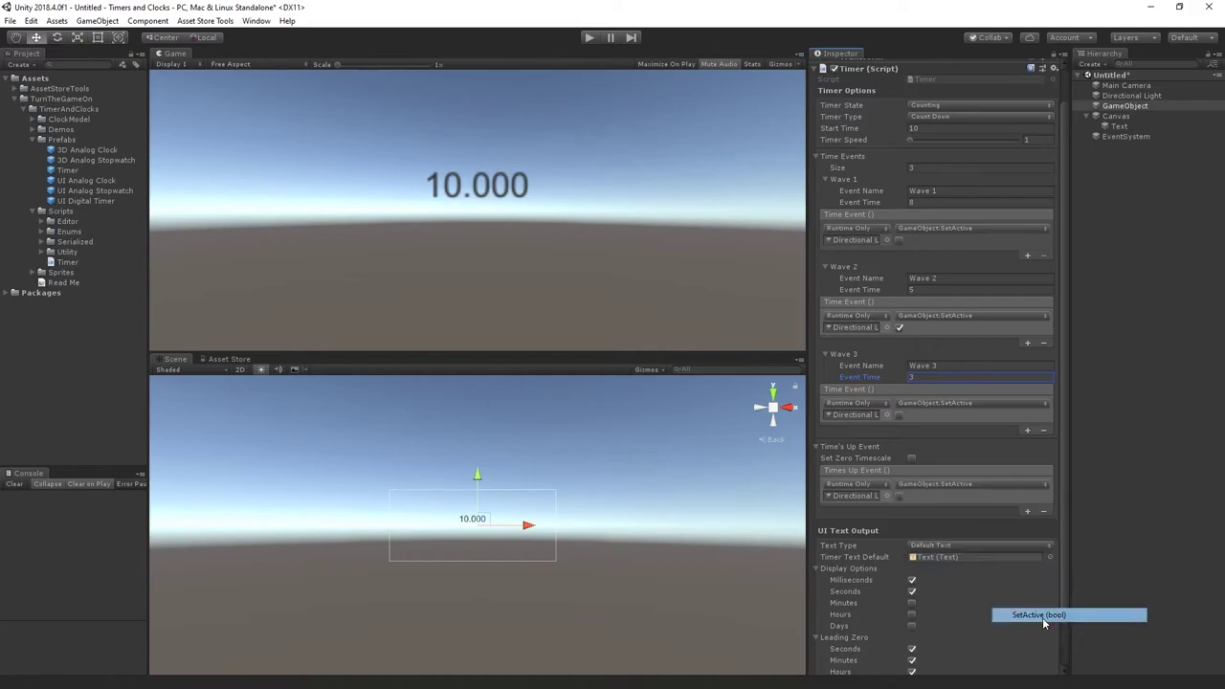
left_click(847, 158)
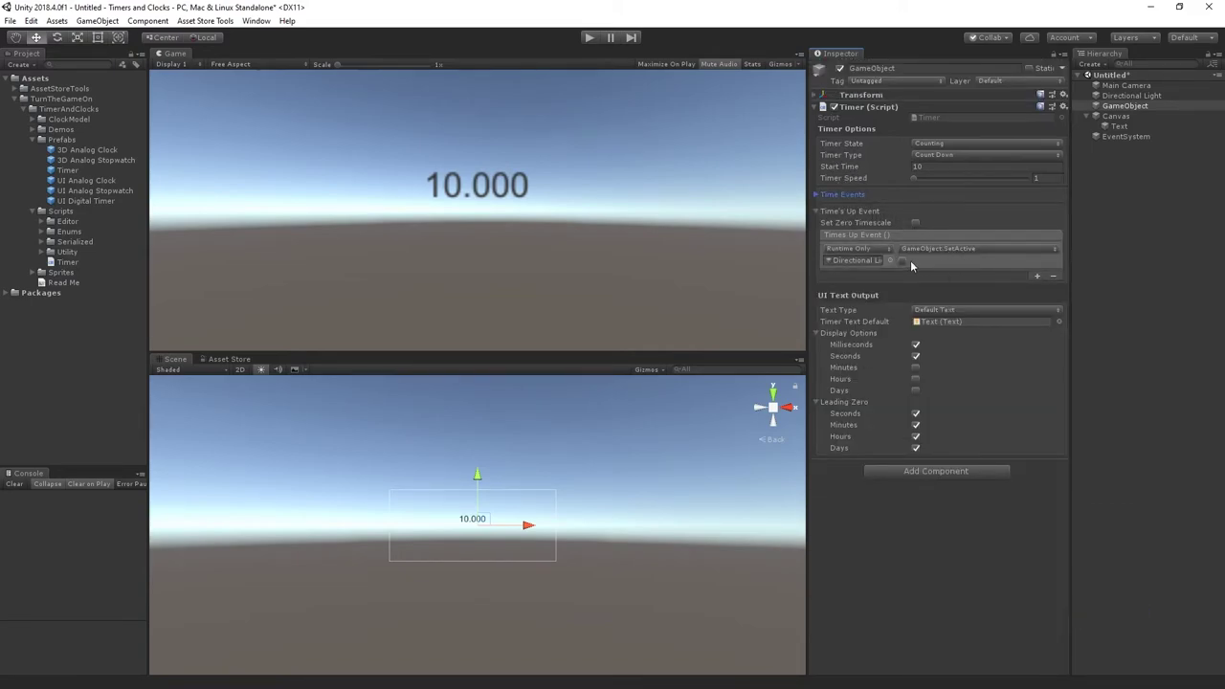
Play the scene and watch the timer count down from 10.000 to 00.000.
left_click(591, 37)
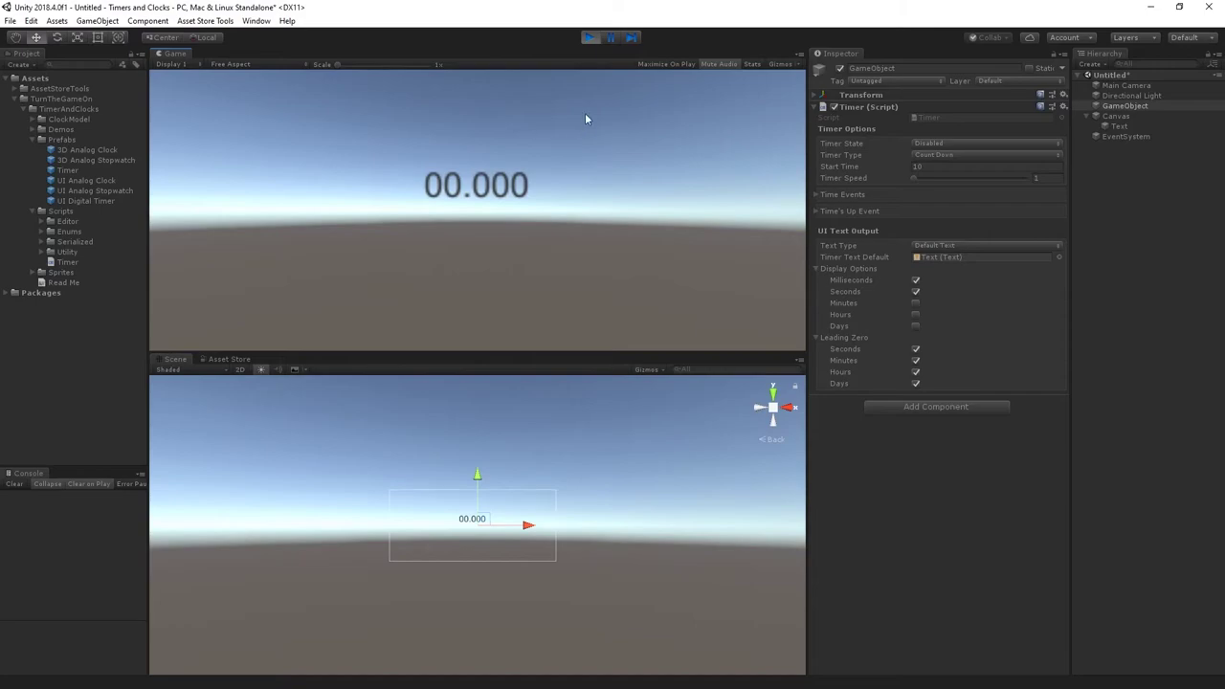
Stop the test run and attach the DestroyObjects script from Scripts > Utility to GameObject.
left_click(591, 41)
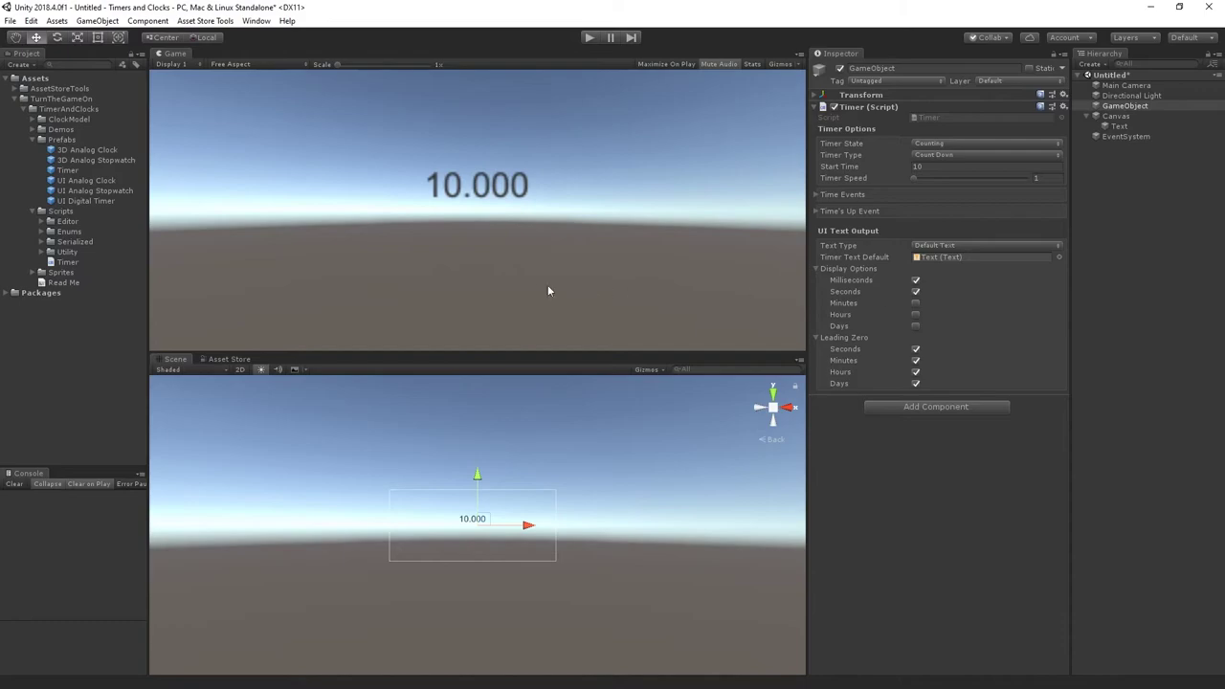
left_click(42, 253)
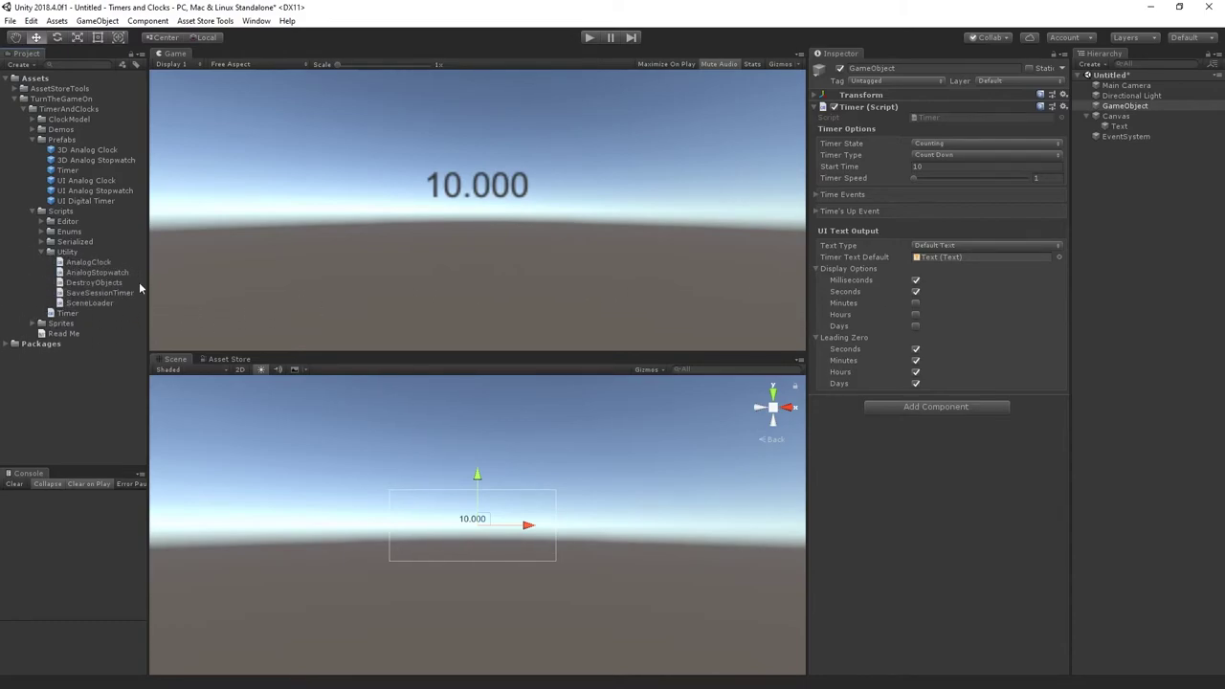
left_click(95, 283)
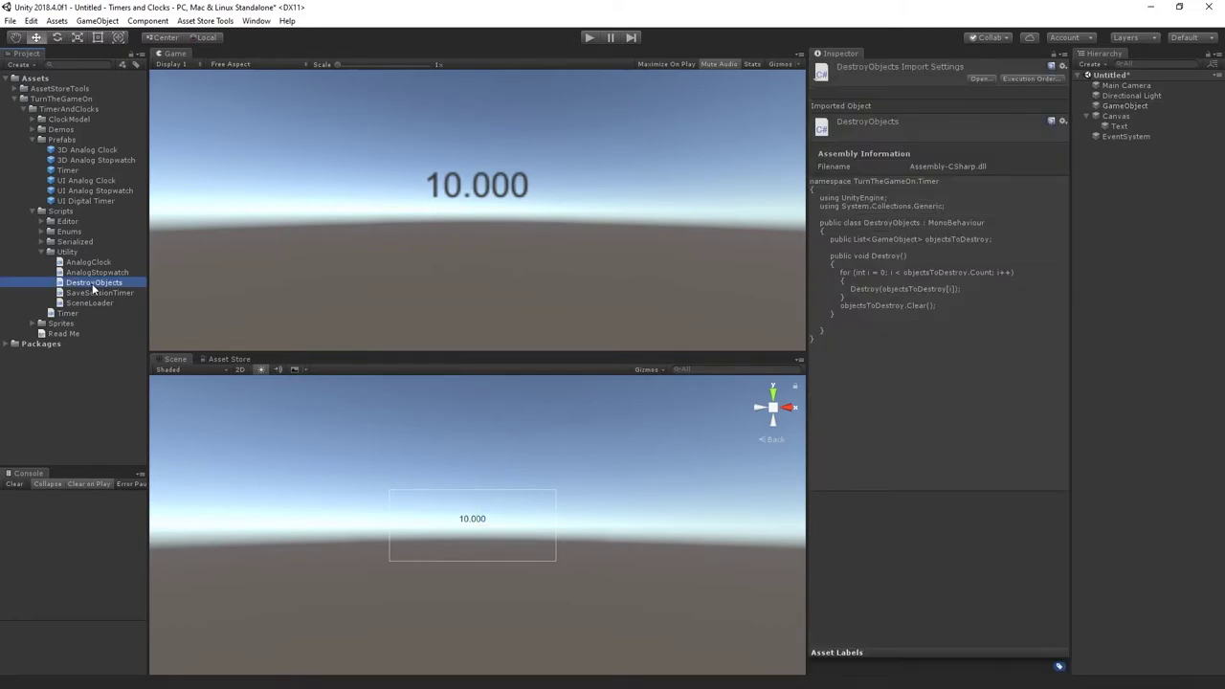
left_click(1126, 106)
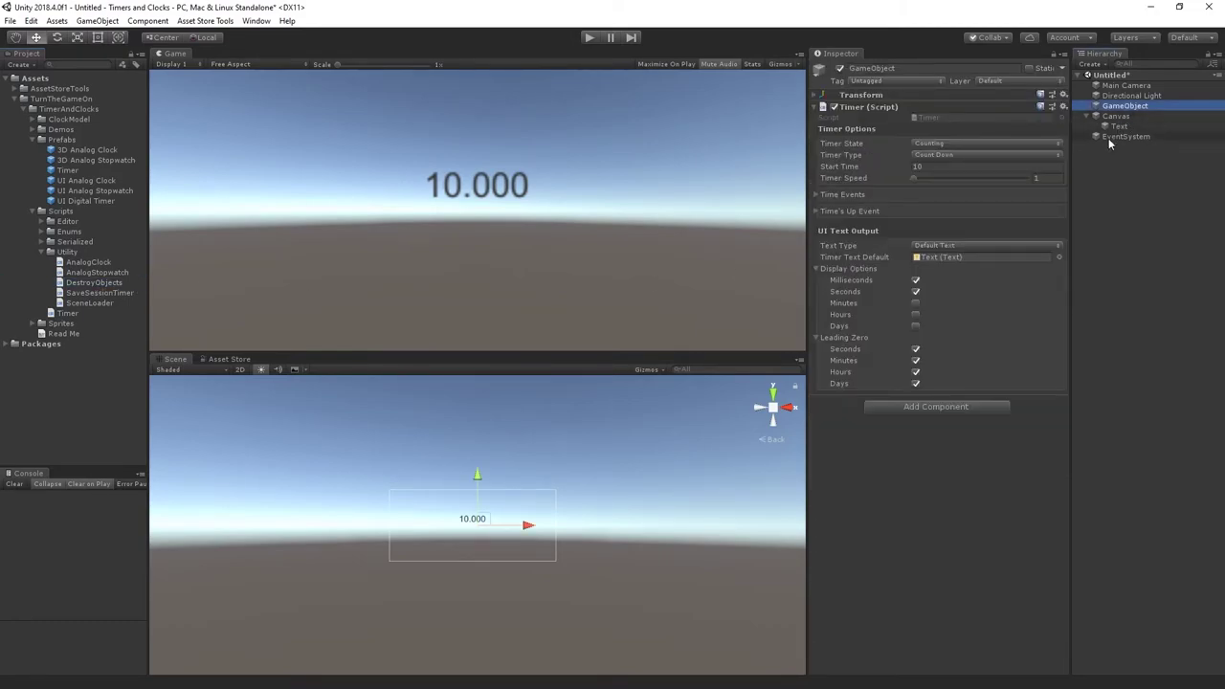
left_click_drag(95, 283, 904, 483)
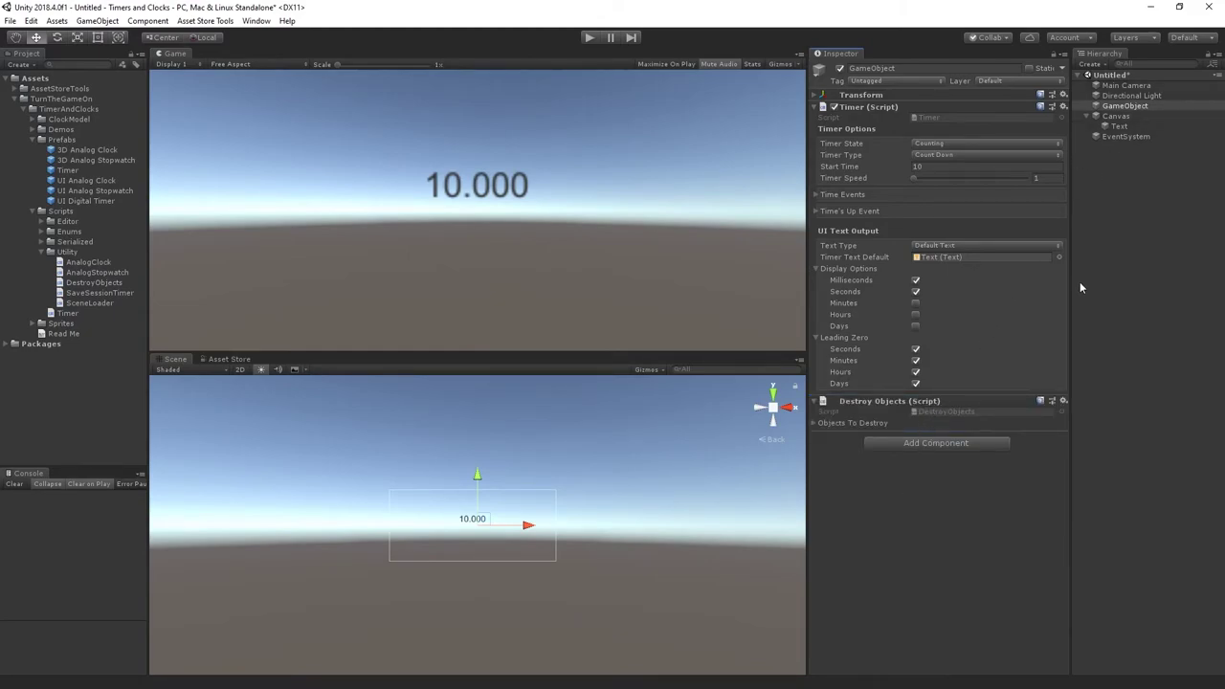
Add a second Times Up Event listener calling DestroyObjects.Destroy, and list GameObject in Objects To Destroy.
left_click(866, 212)
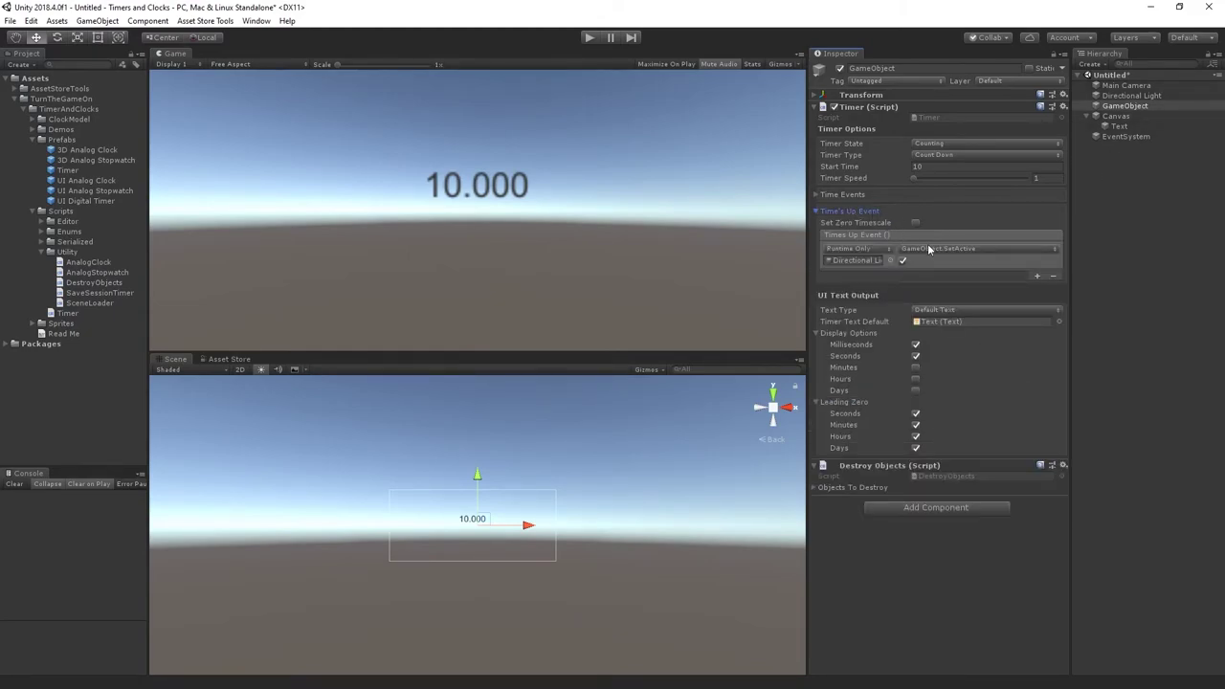
left_click(1037, 277)
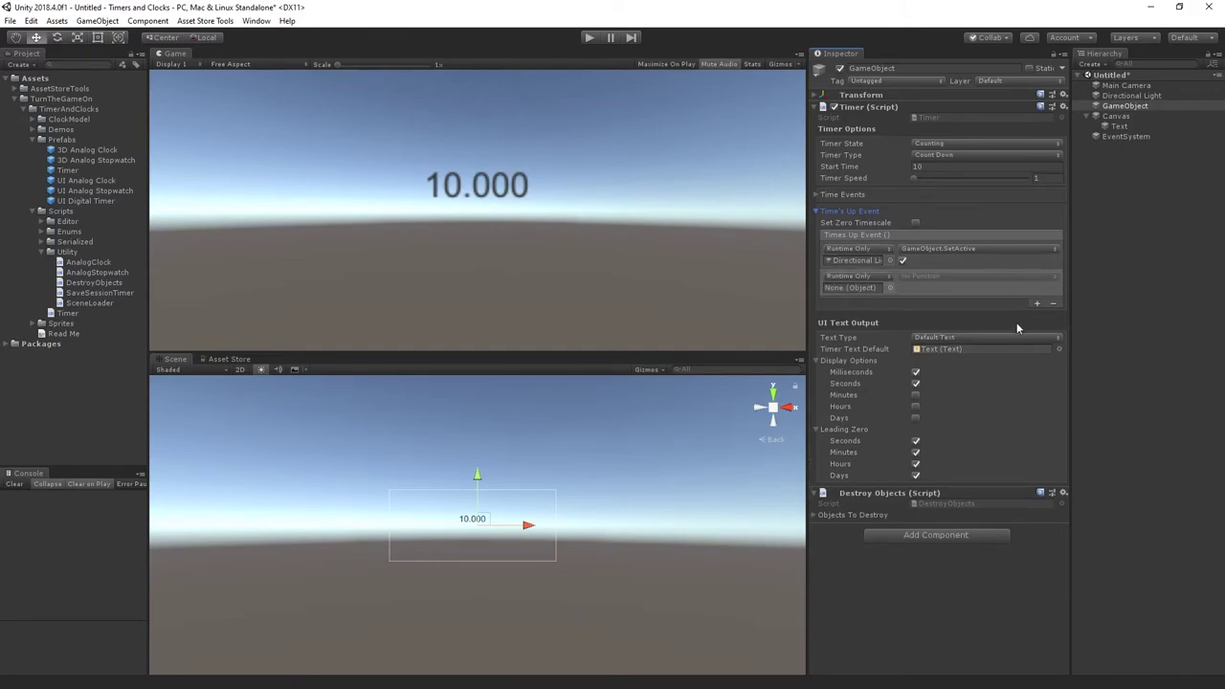
left_click(834, 516)
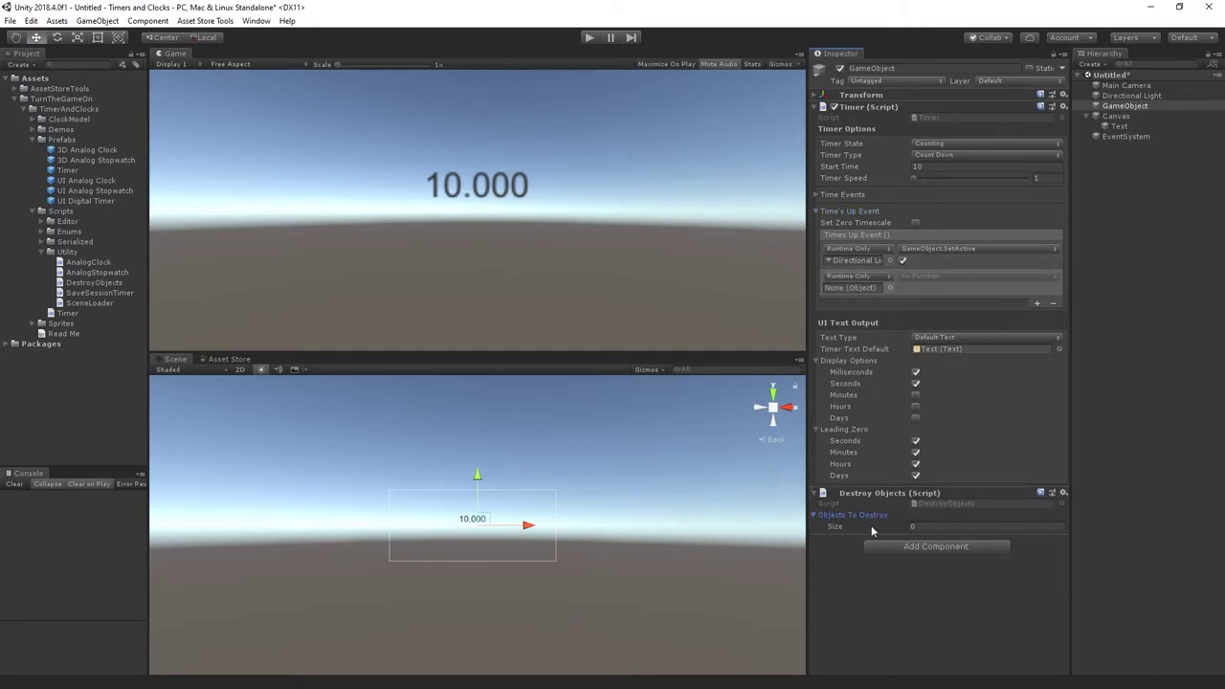
left_click_drag(883, 494, 873, 291)
left_click(929, 277)
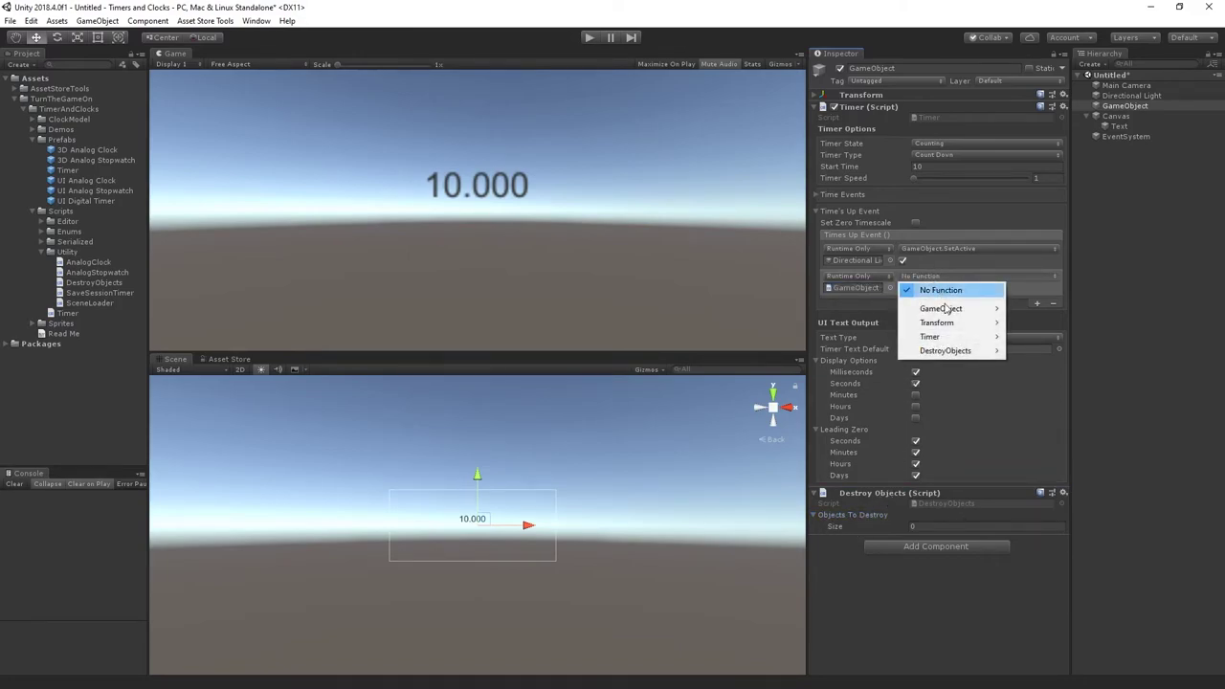
mouse_move(991, 352)
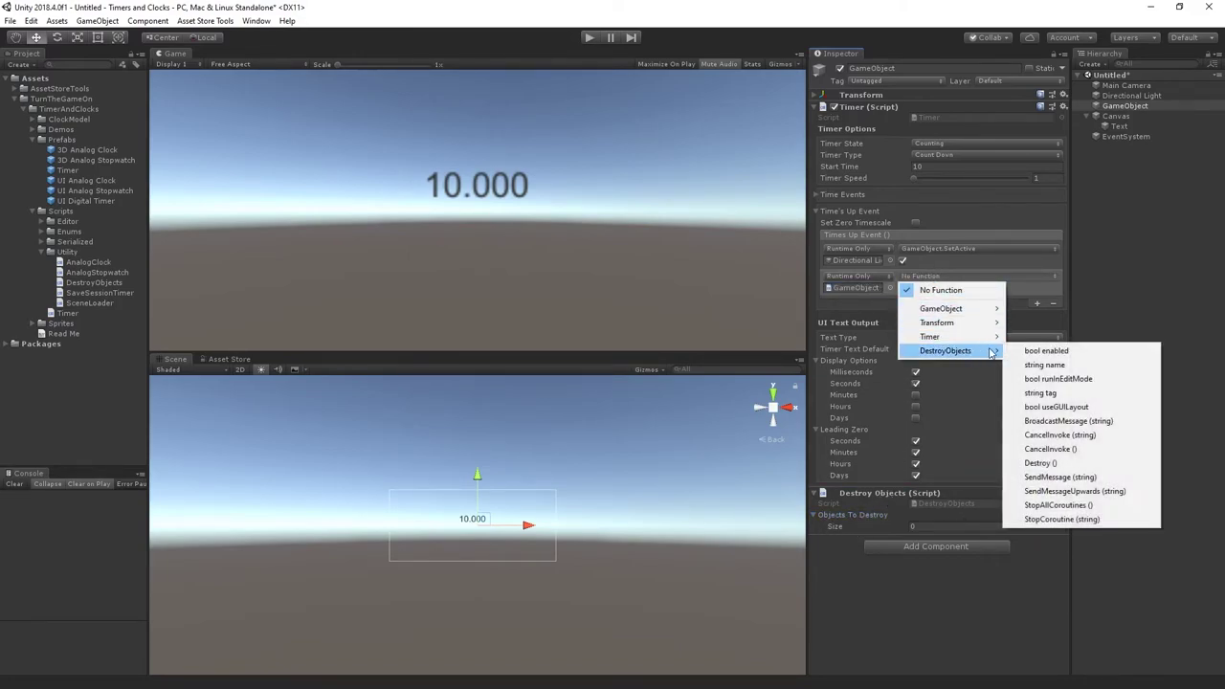
left_click(1059, 465)
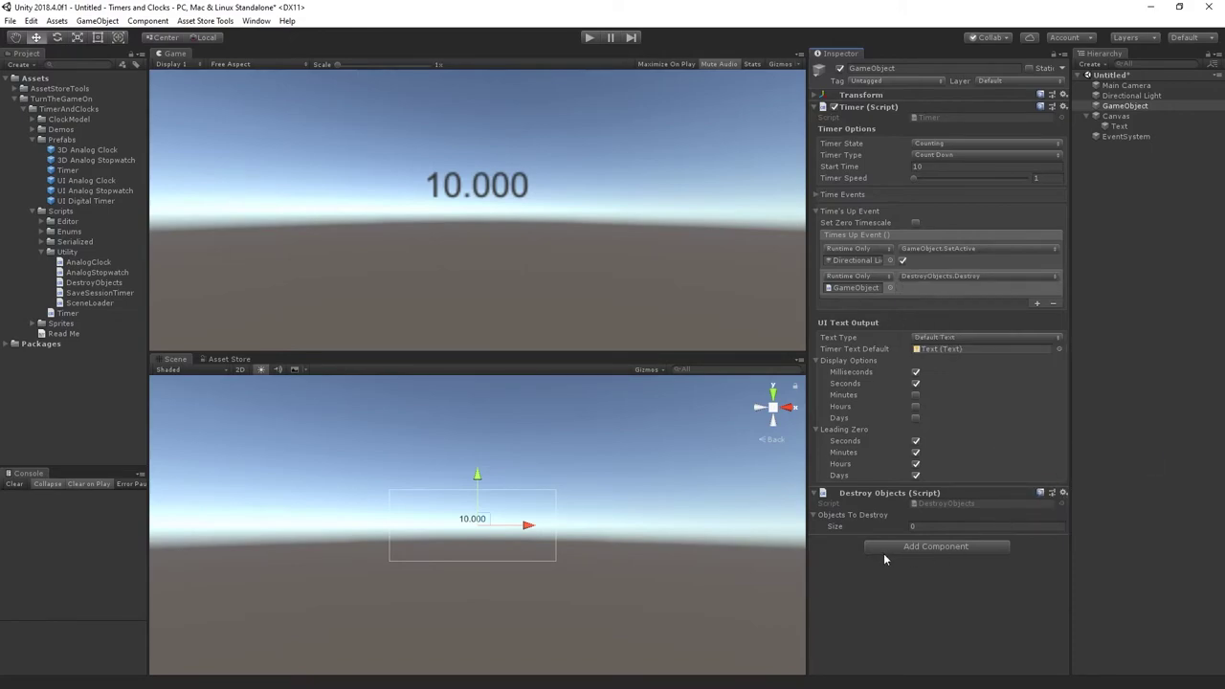
left_click(845, 517)
left_click_drag(1125, 105, 862, 523)
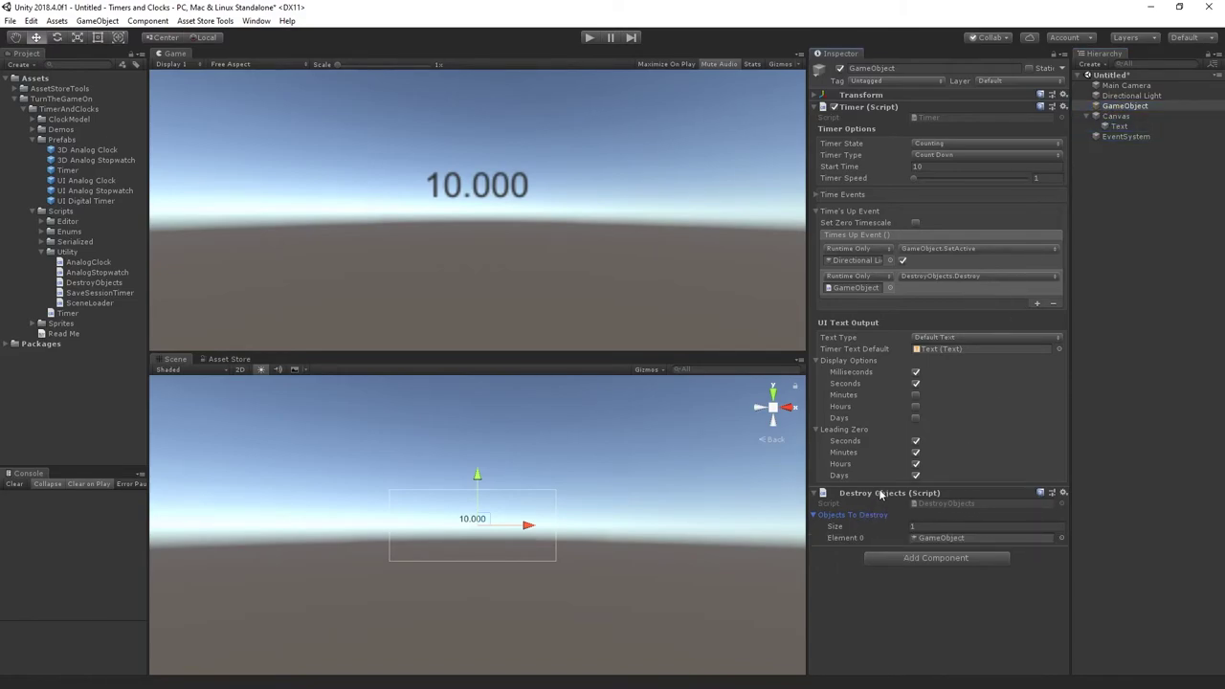
Run the scene, turn off the seconds Leading Zero, and let the countdown destroy GameObject.
left_click(589, 39)
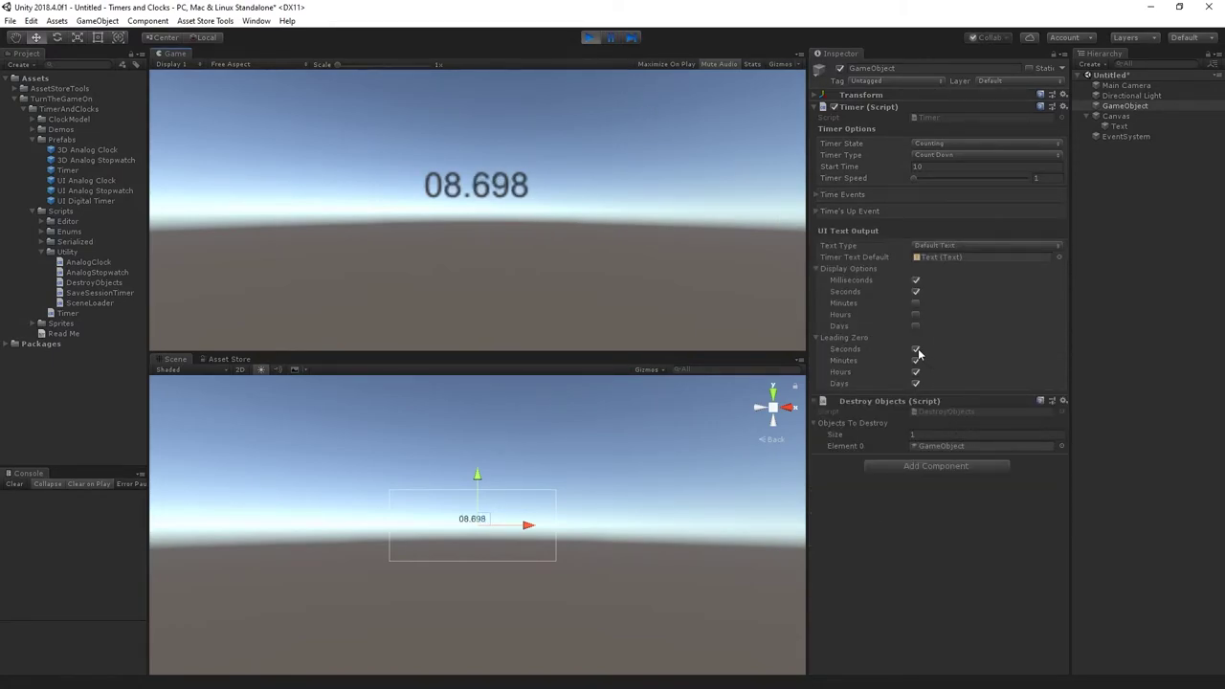
left_click(916, 351)
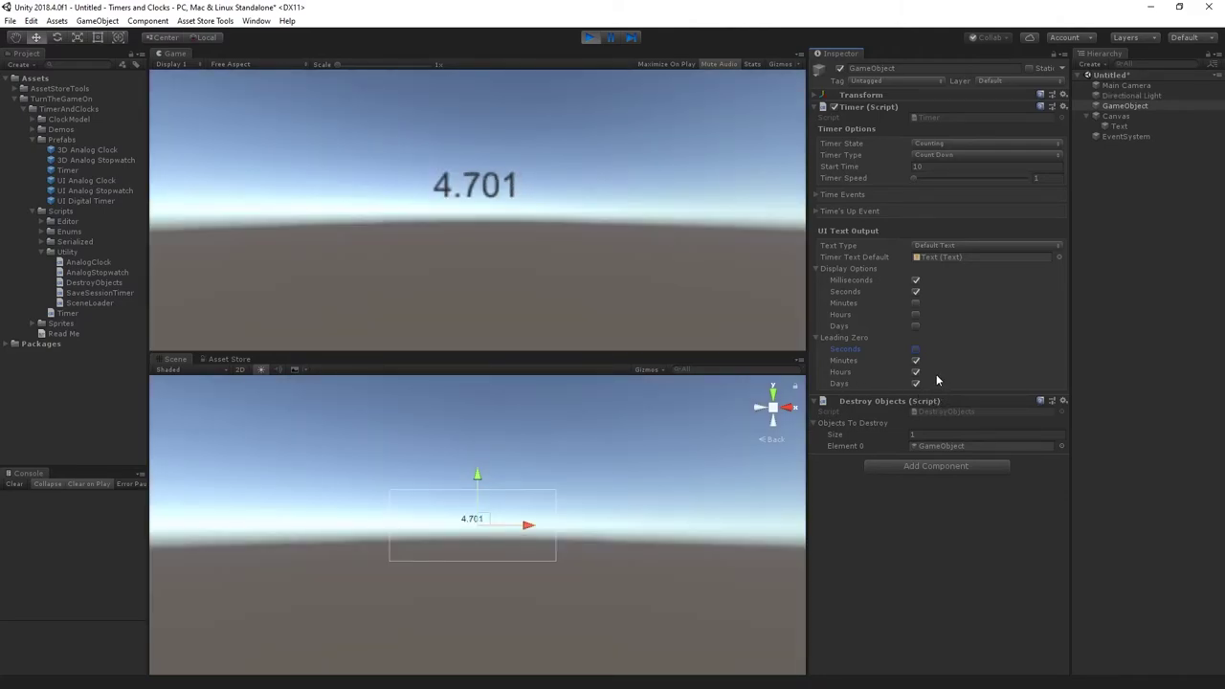
left_click(916, 280)
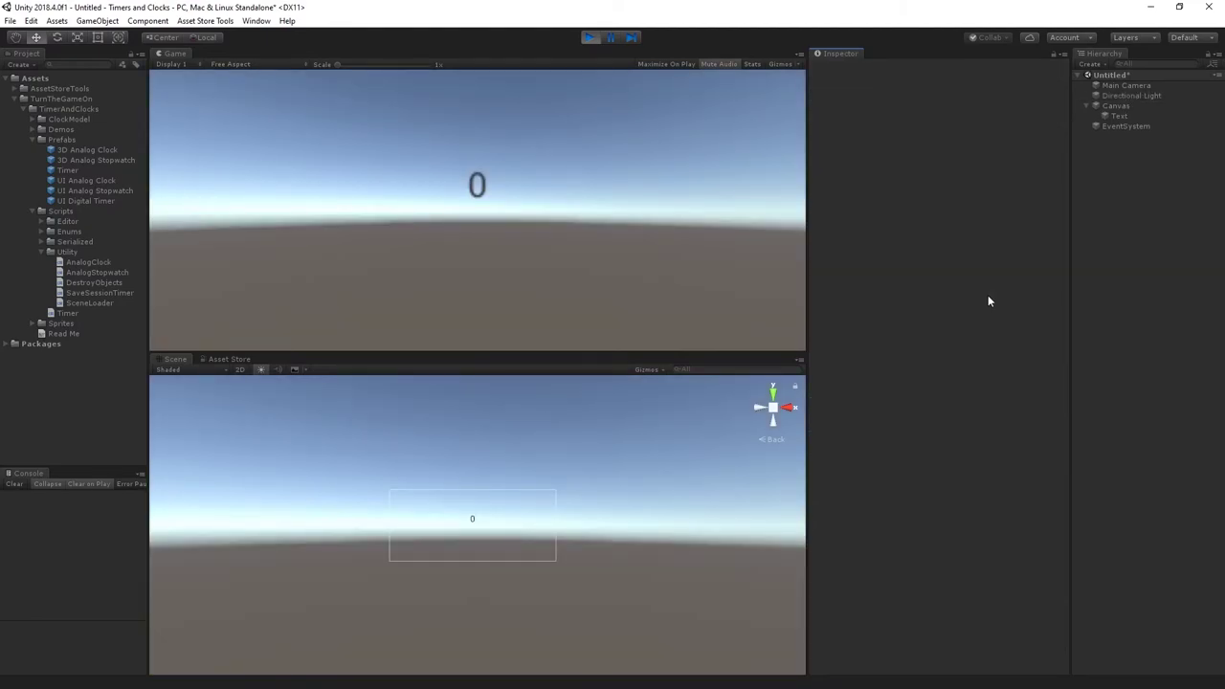
Stop the run, add Canvas as a second Objects To Destroy entry, and replay to verify.
left_click(1120, 96)
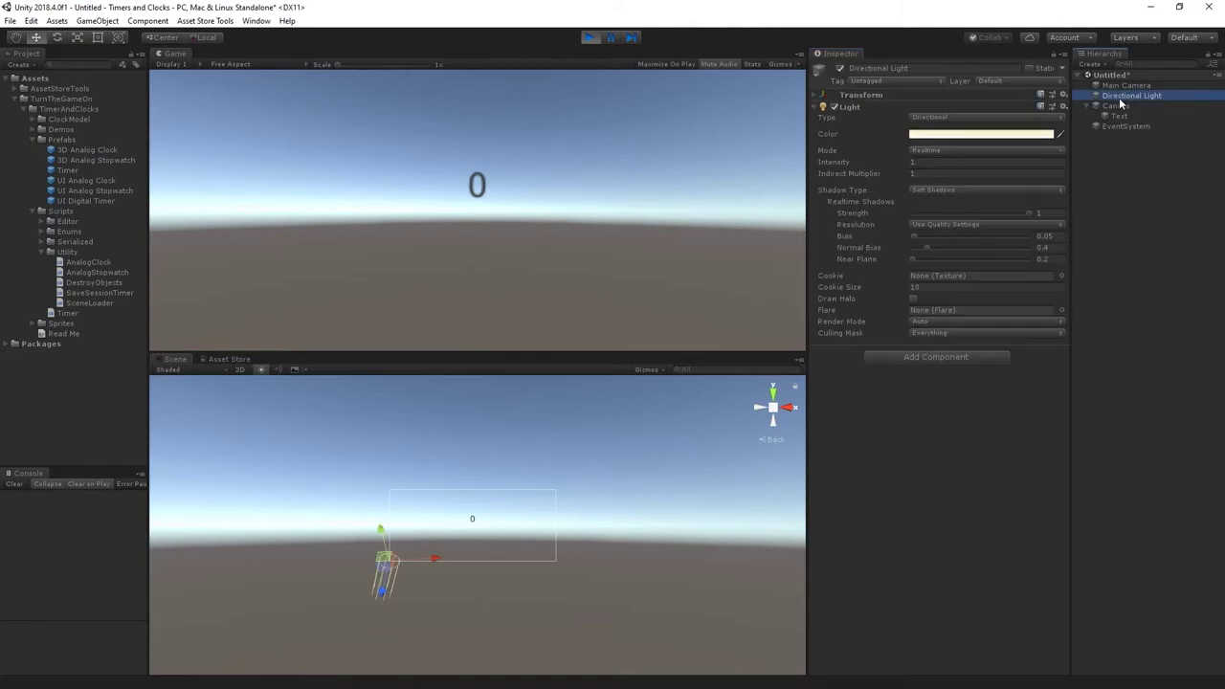
left_click(1117, 106)
left_click(1115, 114)
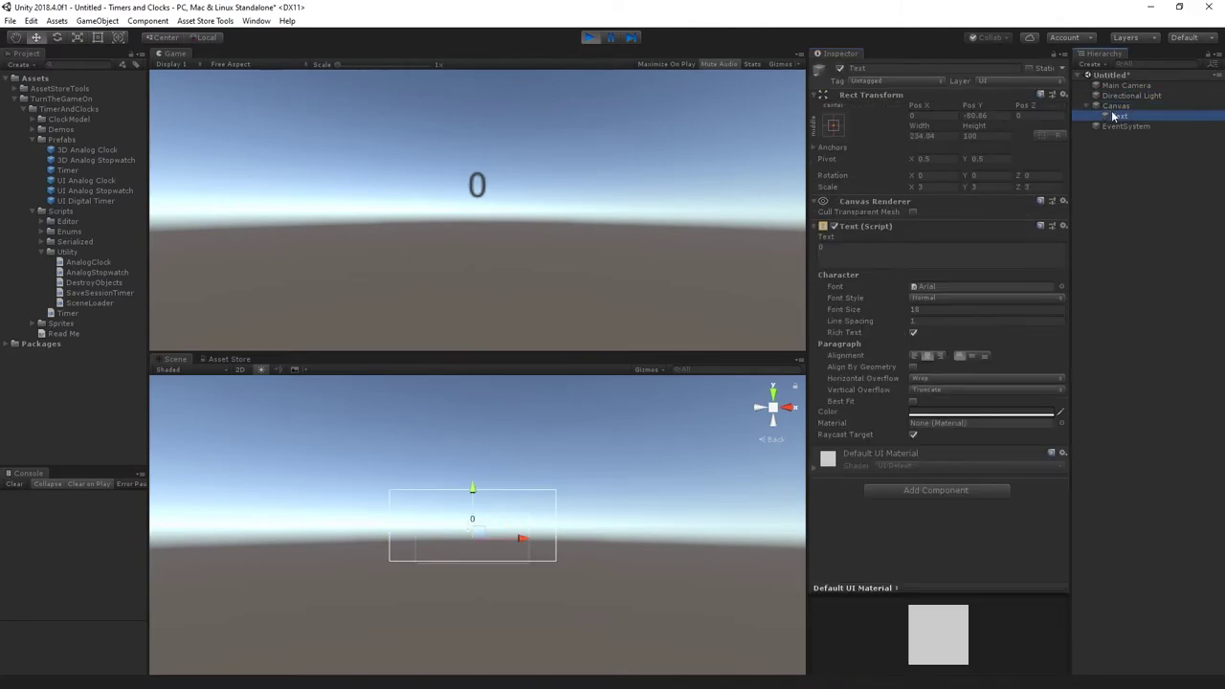
left_click(591, 37)
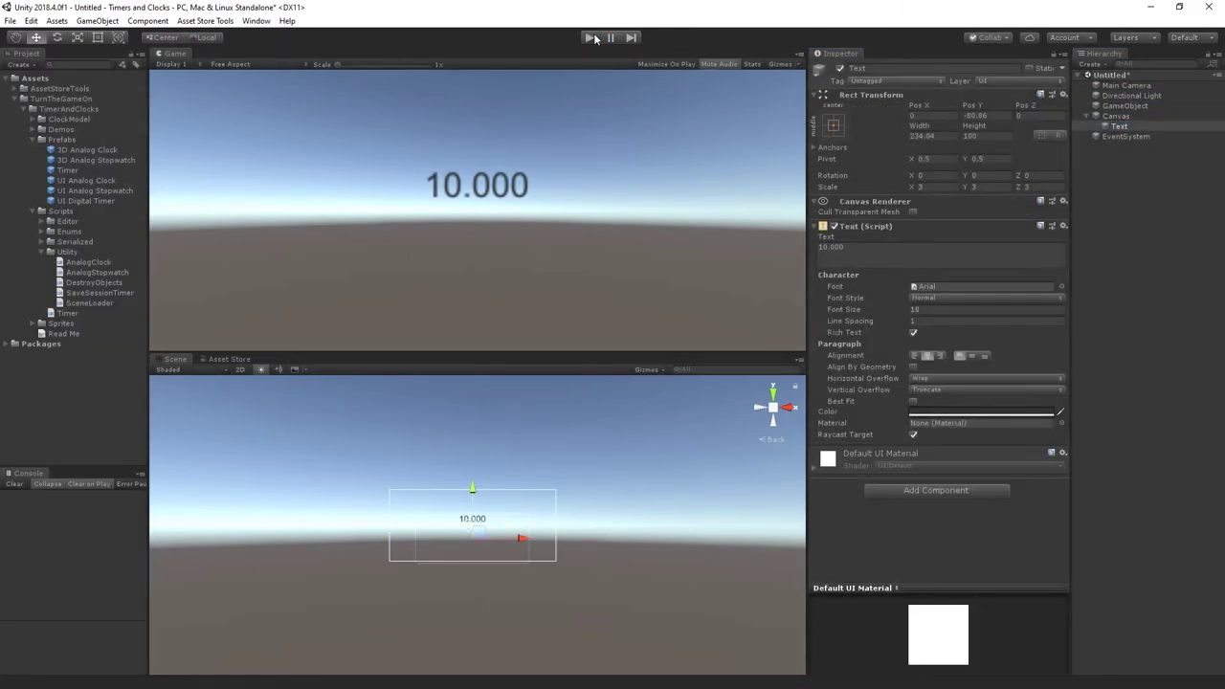
left_click(1125, 106)
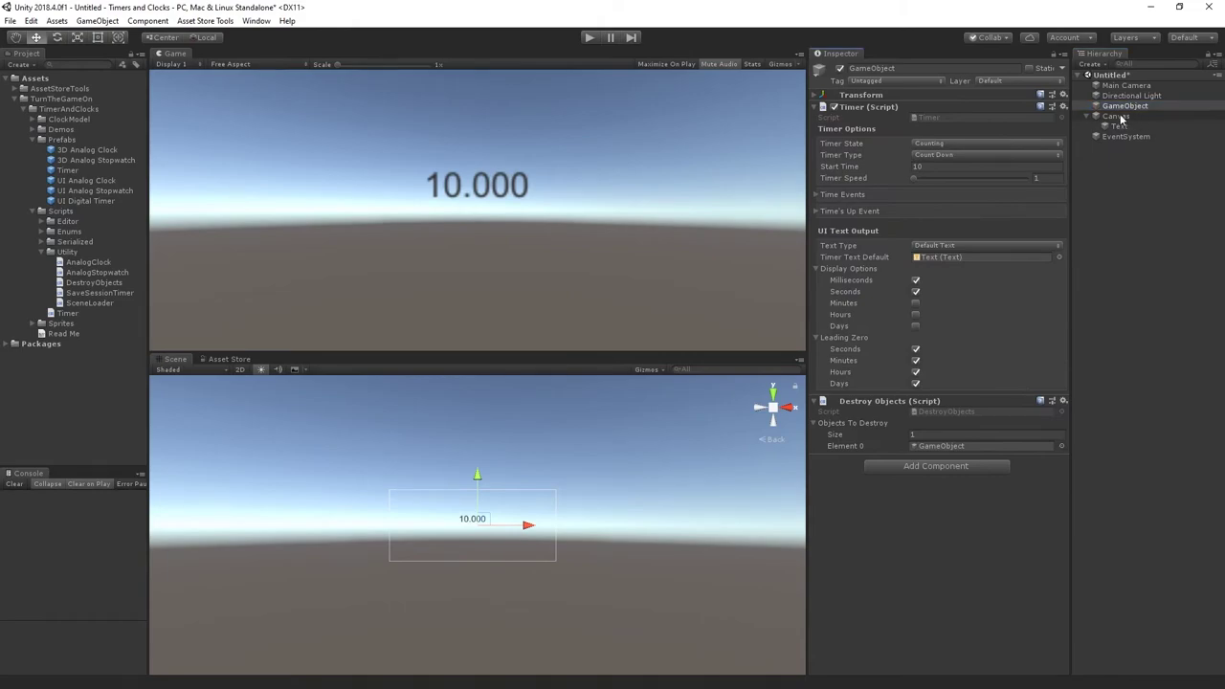
left_click_drag(1122, 119, 864, 421)
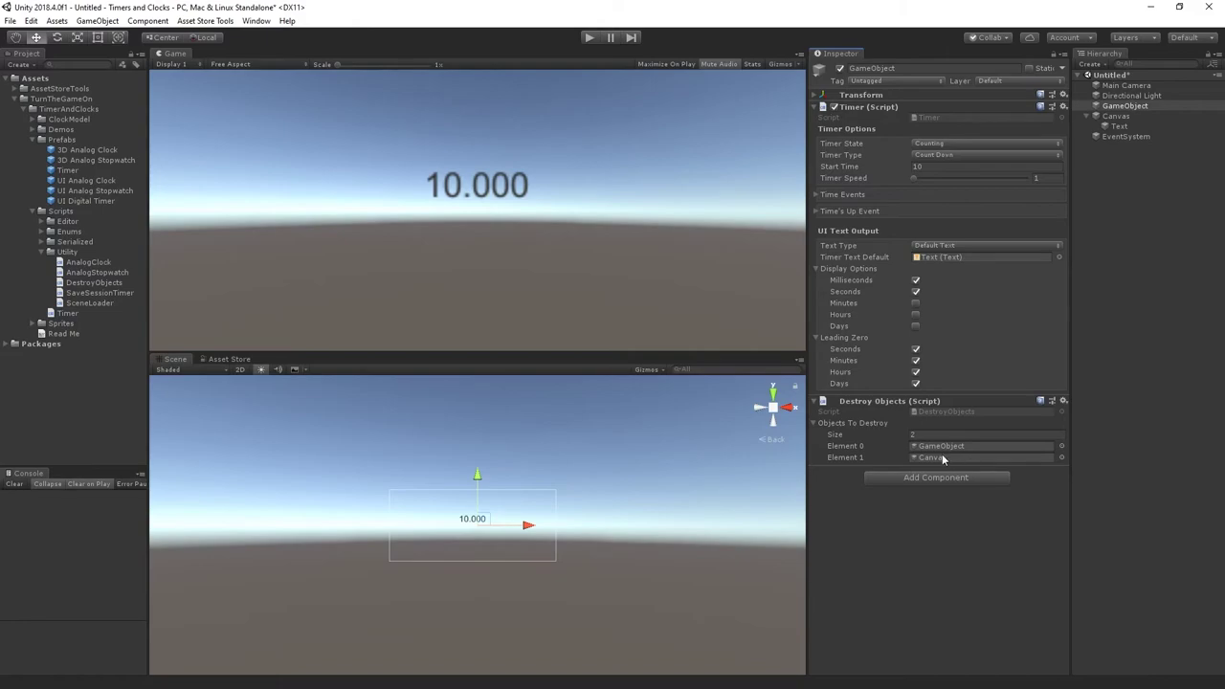
left_click(590, 38)
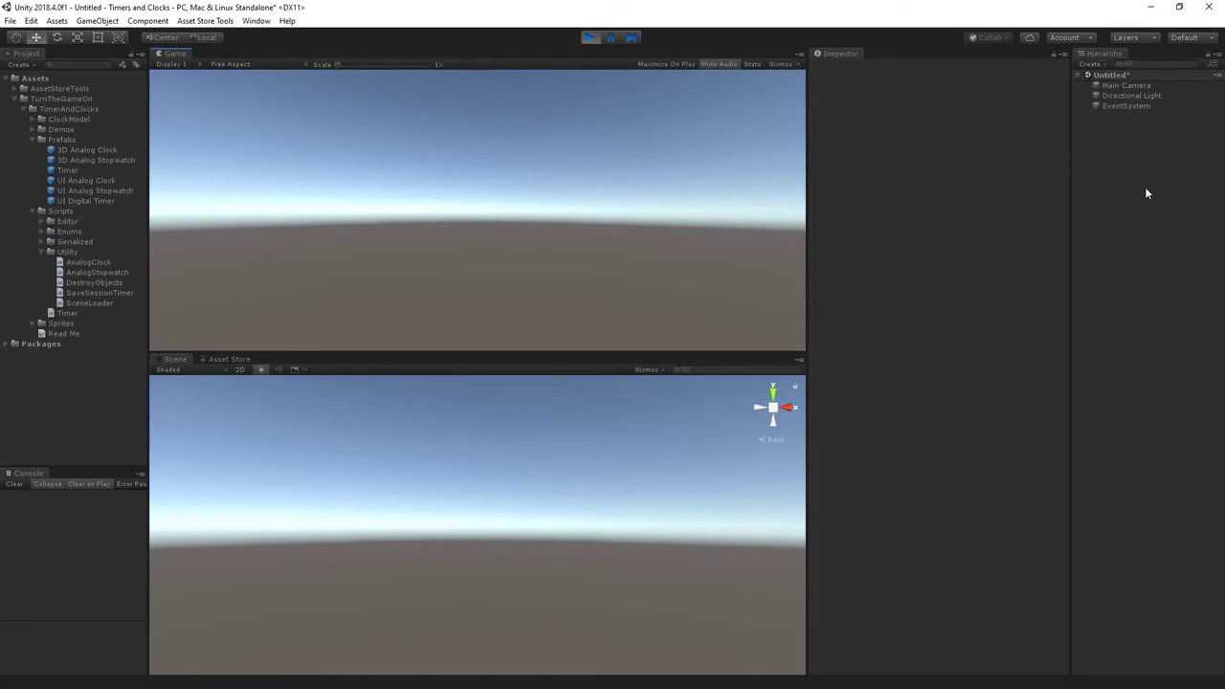
Stop the run and set the Timer to Count Up with Start Time 0 and Finish Time 10.
left_click(588, 36)
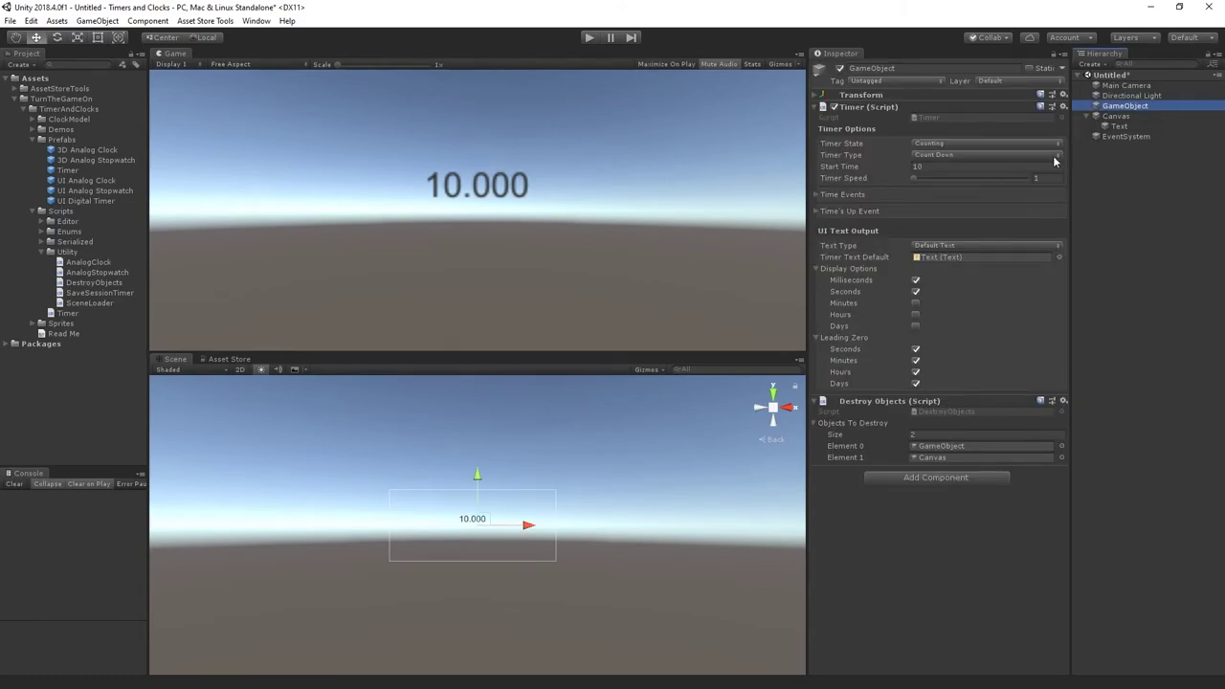
left_click(937, 155)
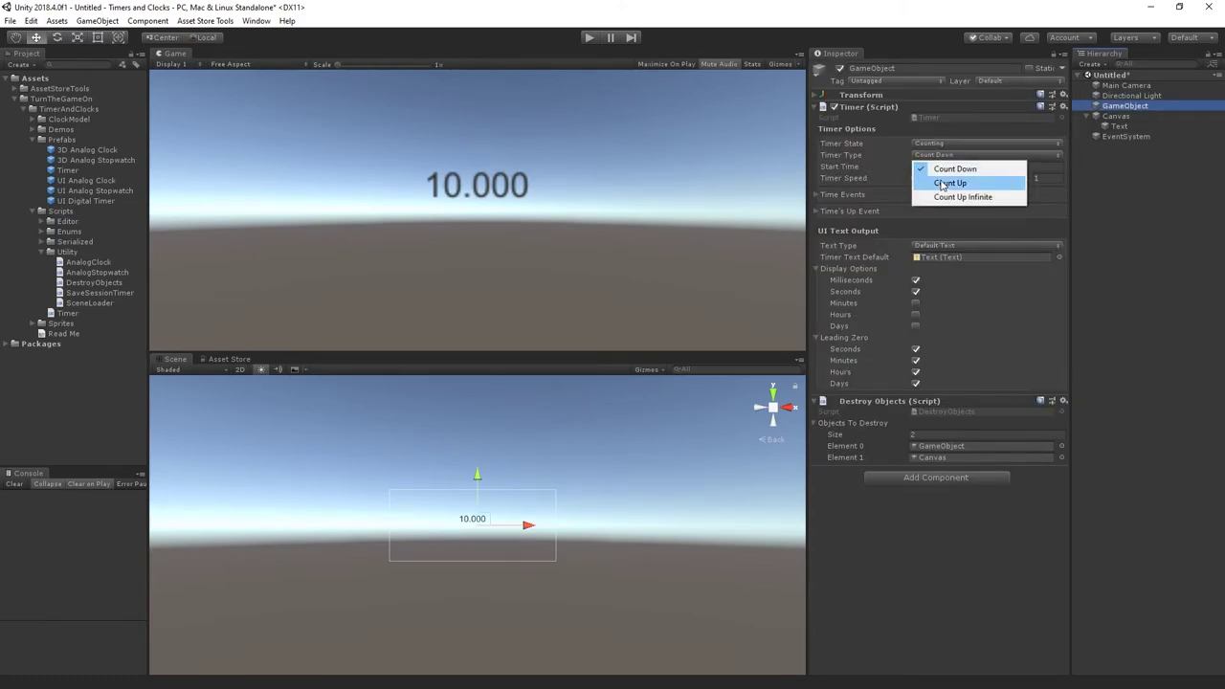
left_click(943, 184)
left_click(937, 168)
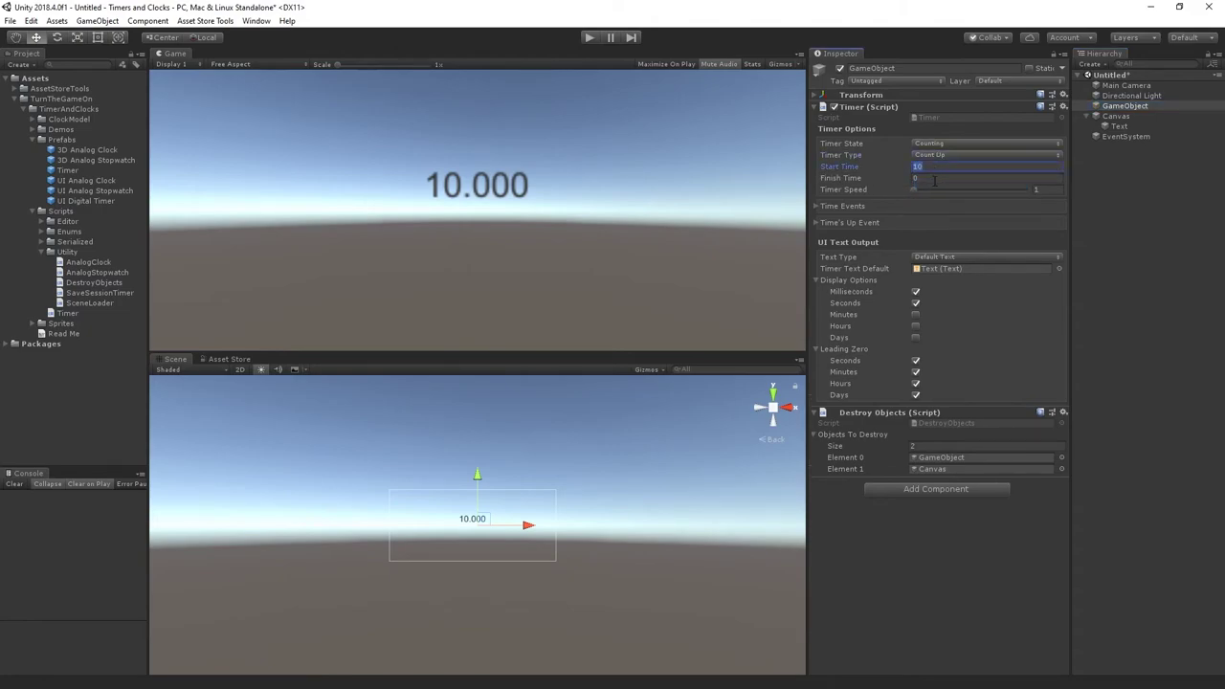
type("0")
left_click(937, 179)
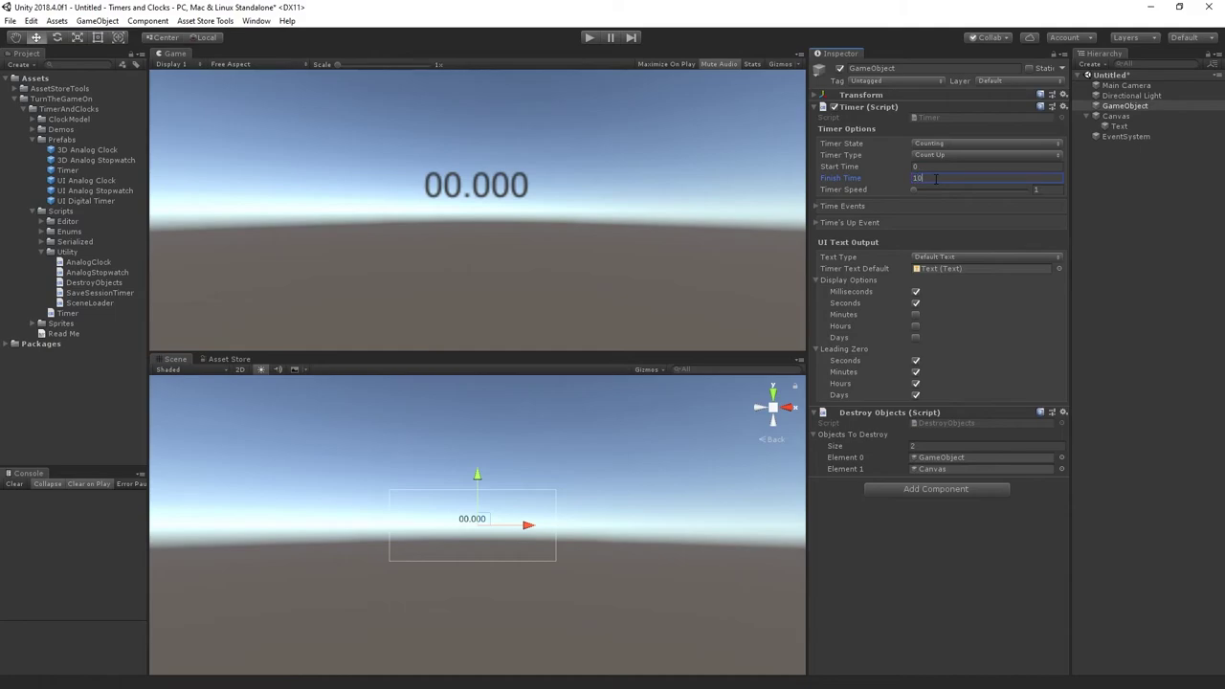
Set Time Events size to 0 and remove the Directional Light SetActive action from Time's Up.
left_click(853, 208)
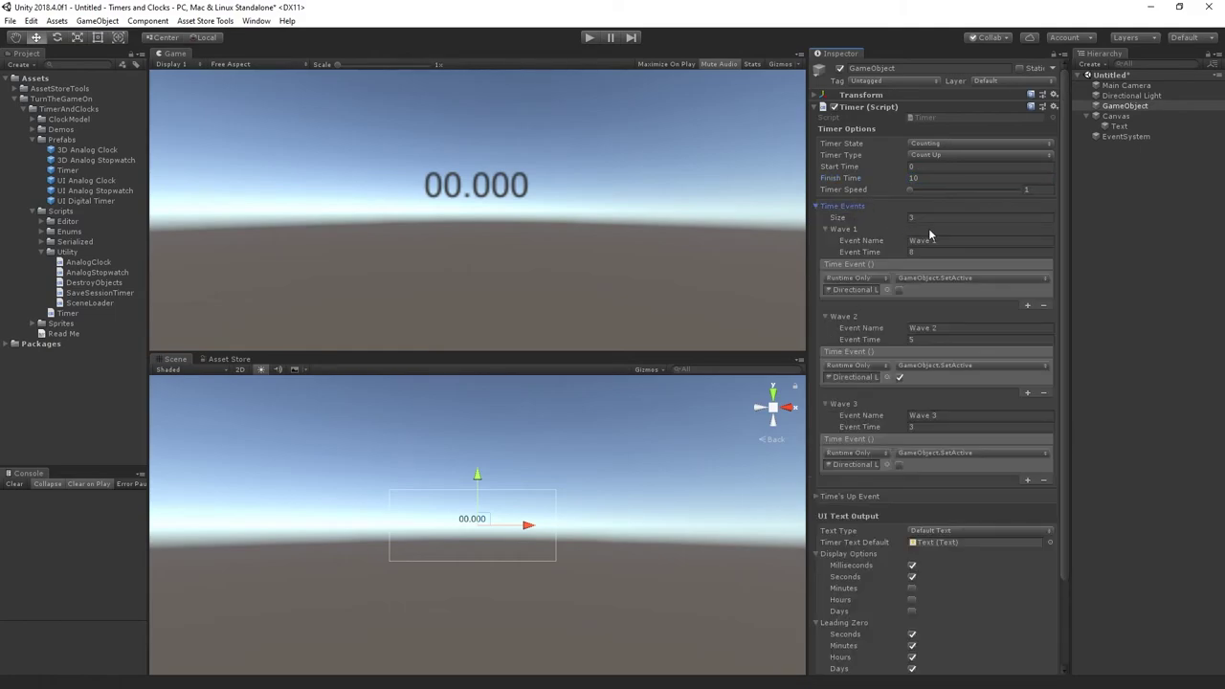
left_click(931, 218)
type("0")
key("Return")
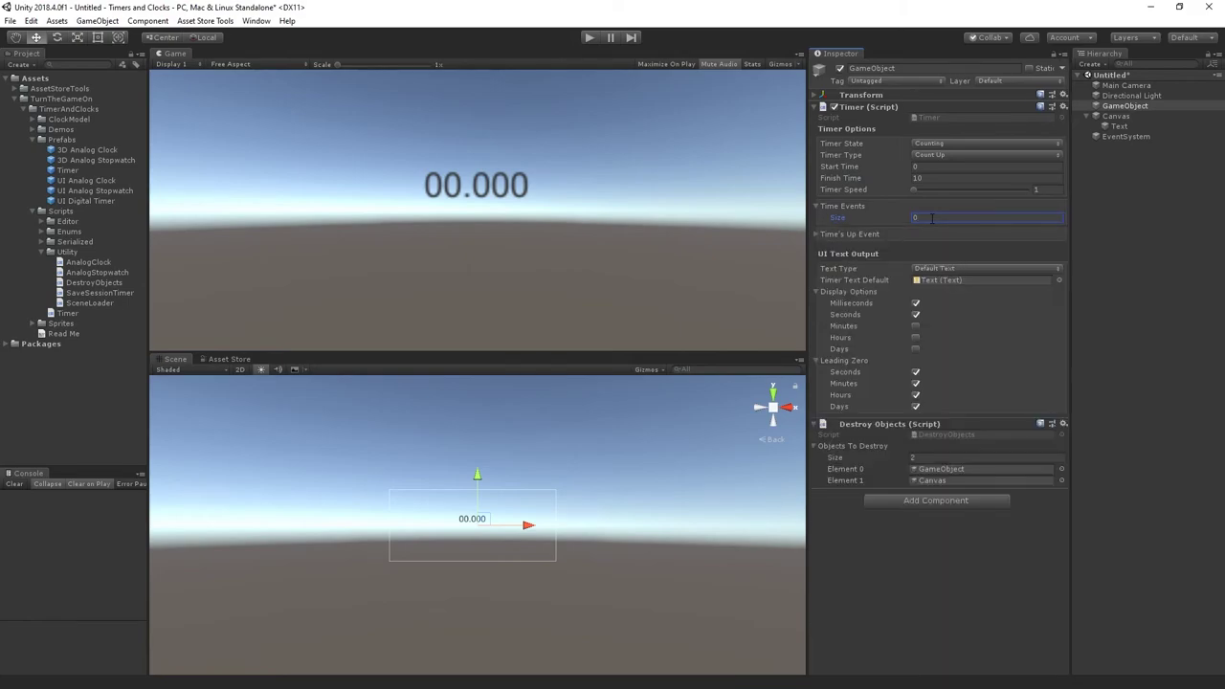
left_click(844, 206)
left_click(842, 223)
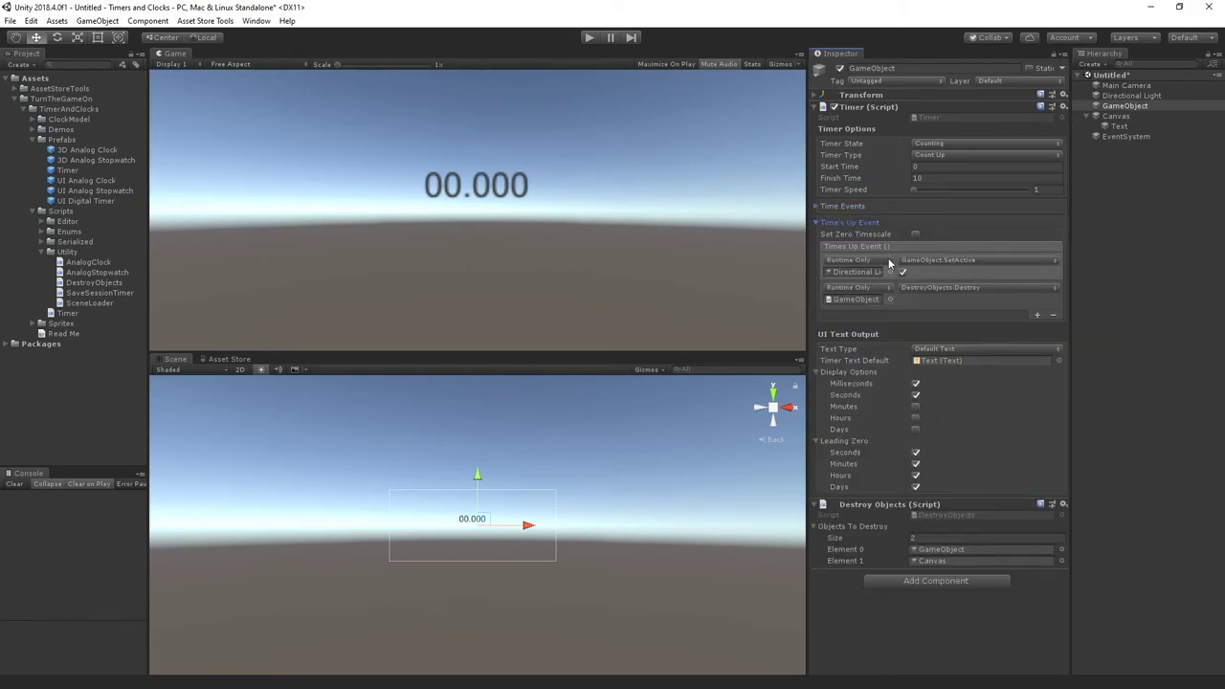
left_click(1053, 314)
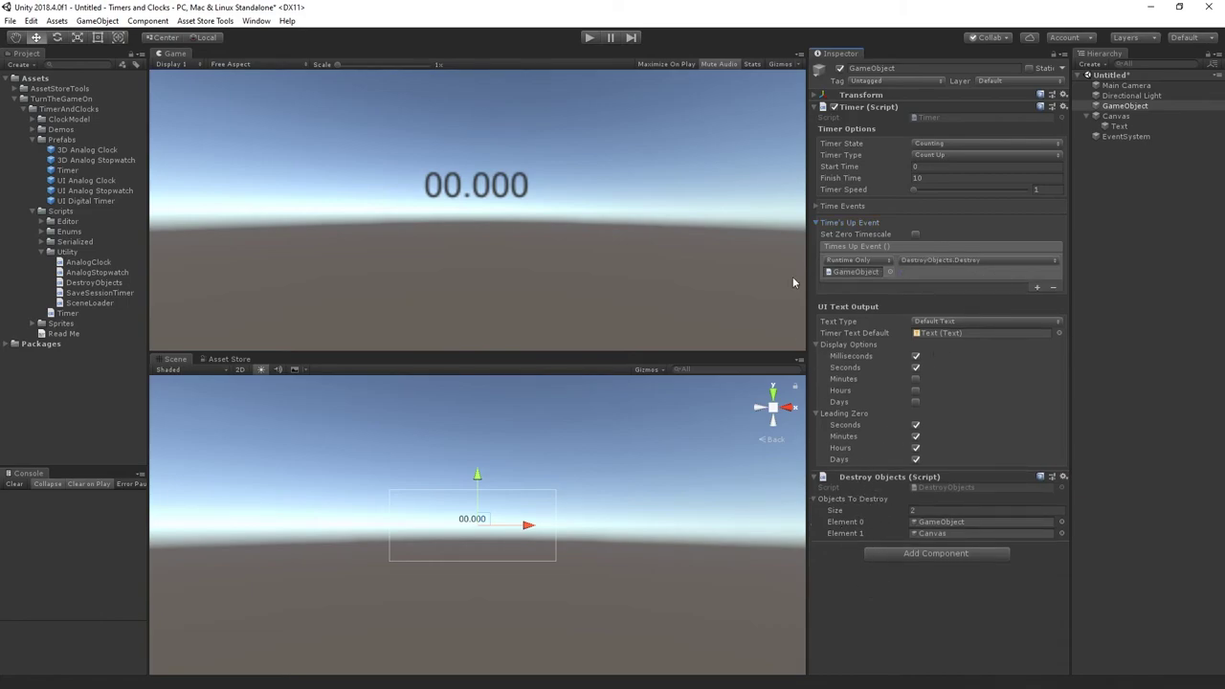
left_click(590, 38)
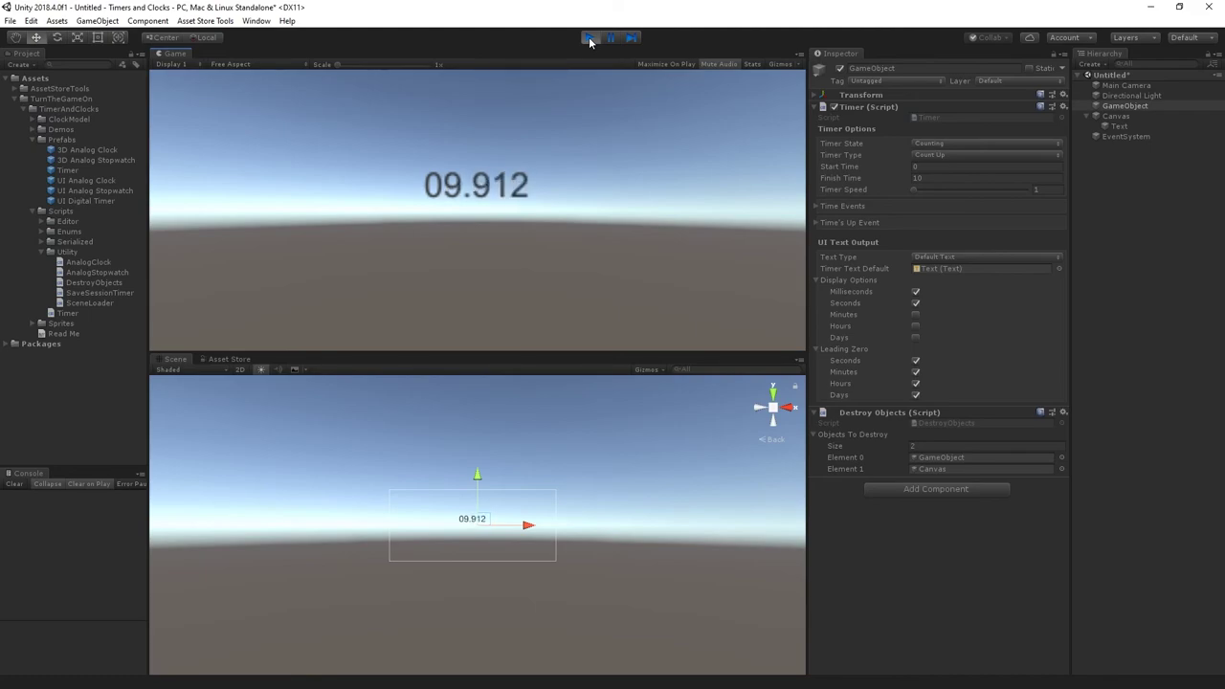
left_click(589, 37)
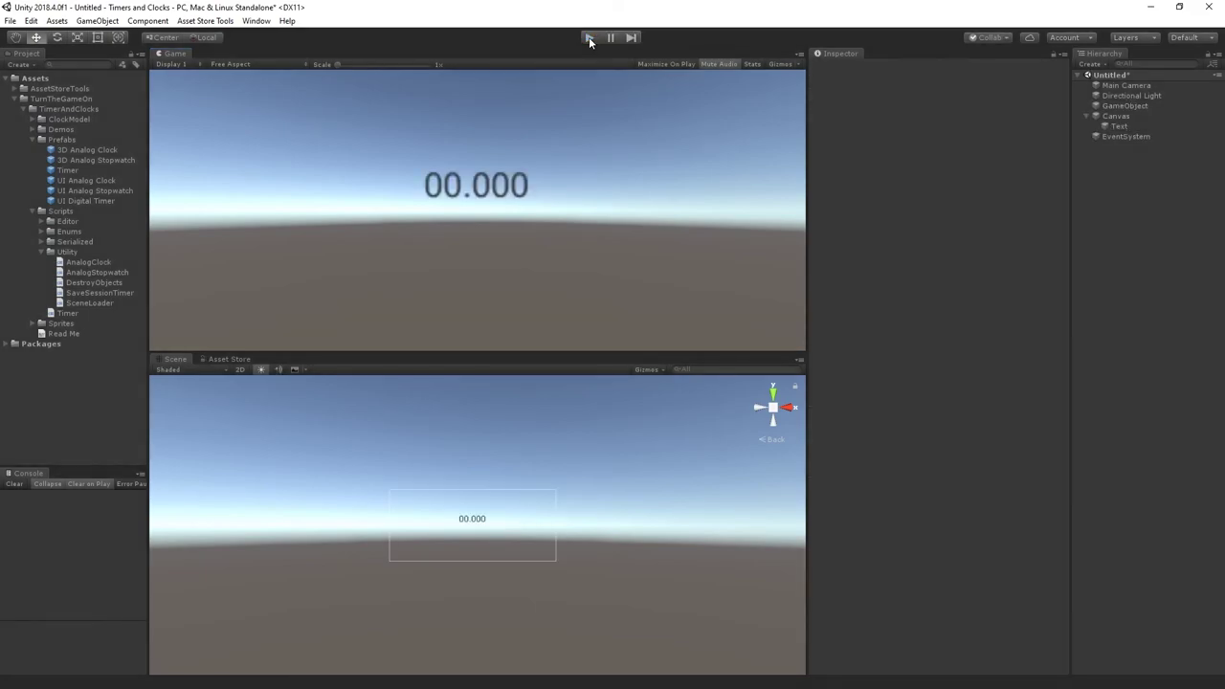
Set GameObject's Timer Type to Count Up Infinite.
left_click(1141, 105)
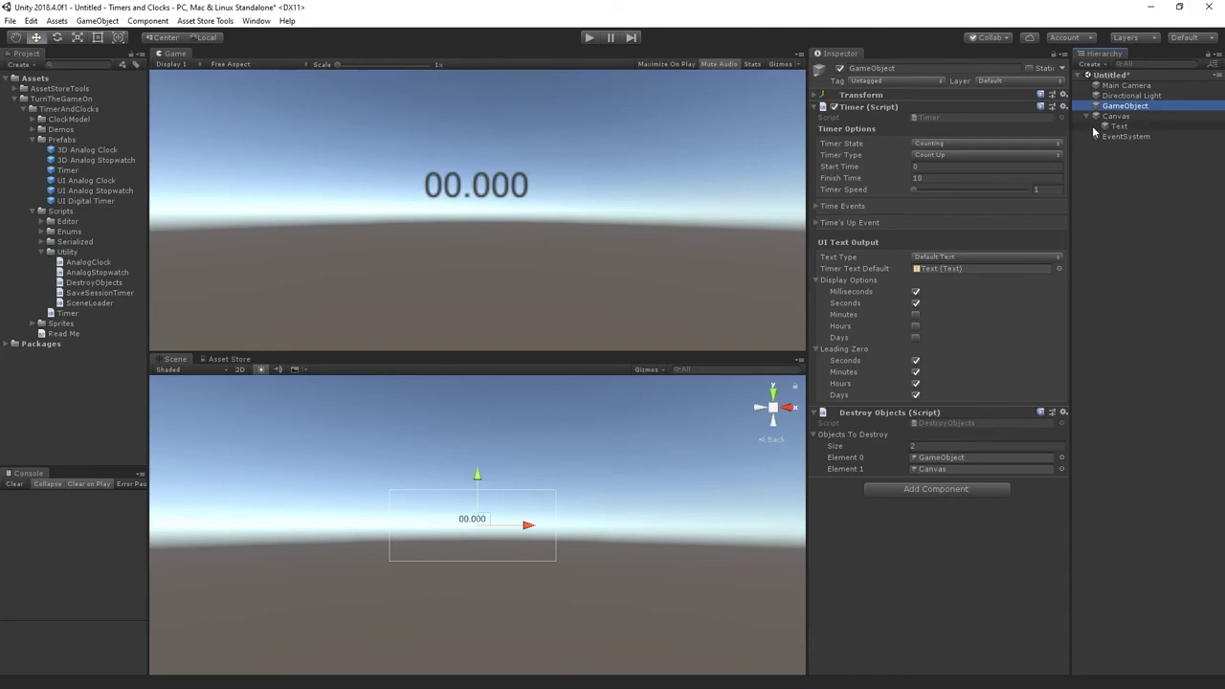
left_click(935, 155)
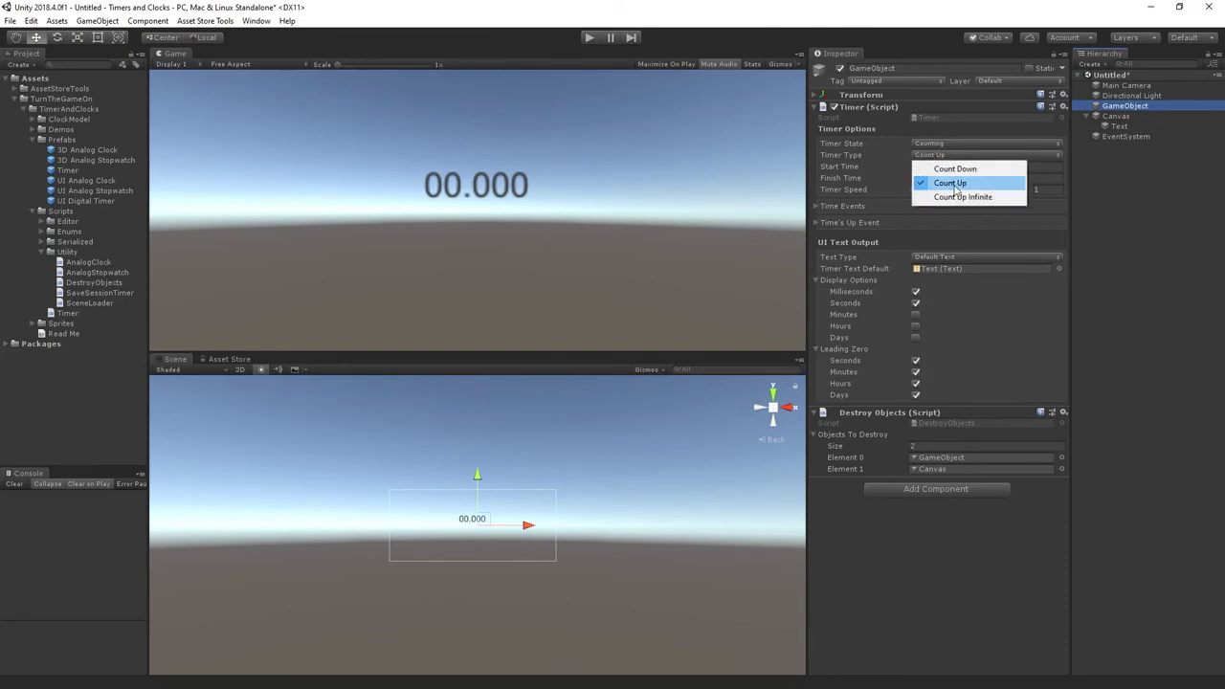
left_click(962, 197)
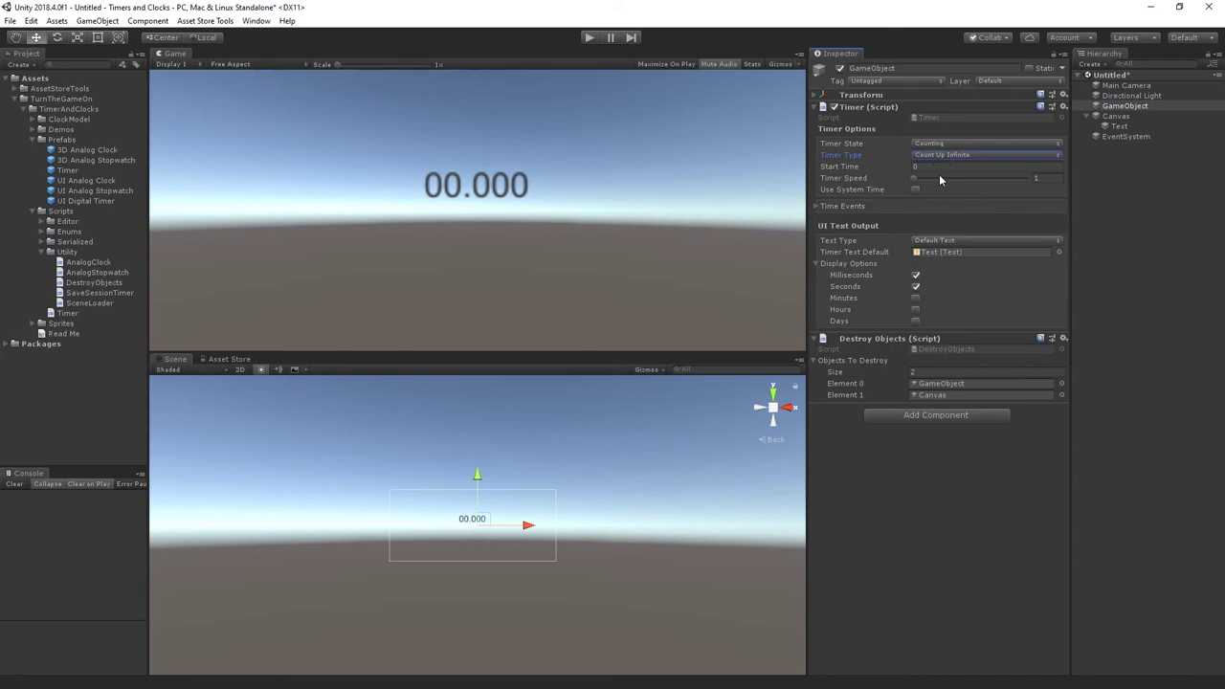
Test-run the scene to confirm the timer keeps counting up, then stop it.
left_click(590, 37)
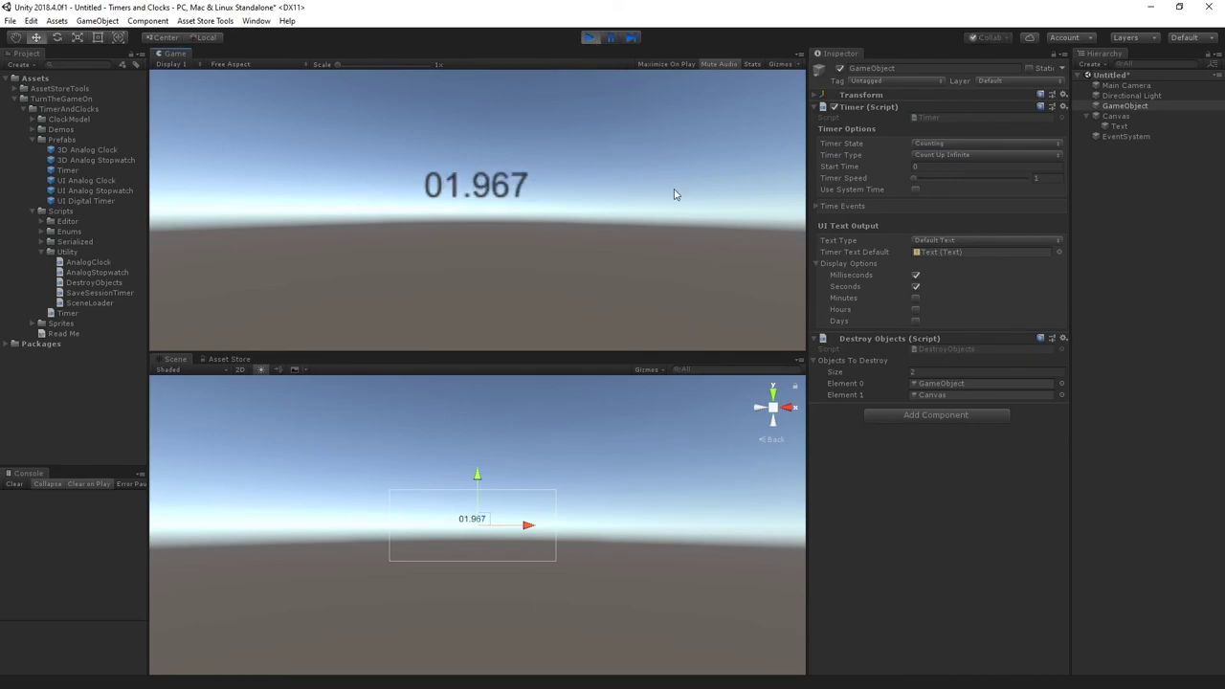
left_click(839, 208)
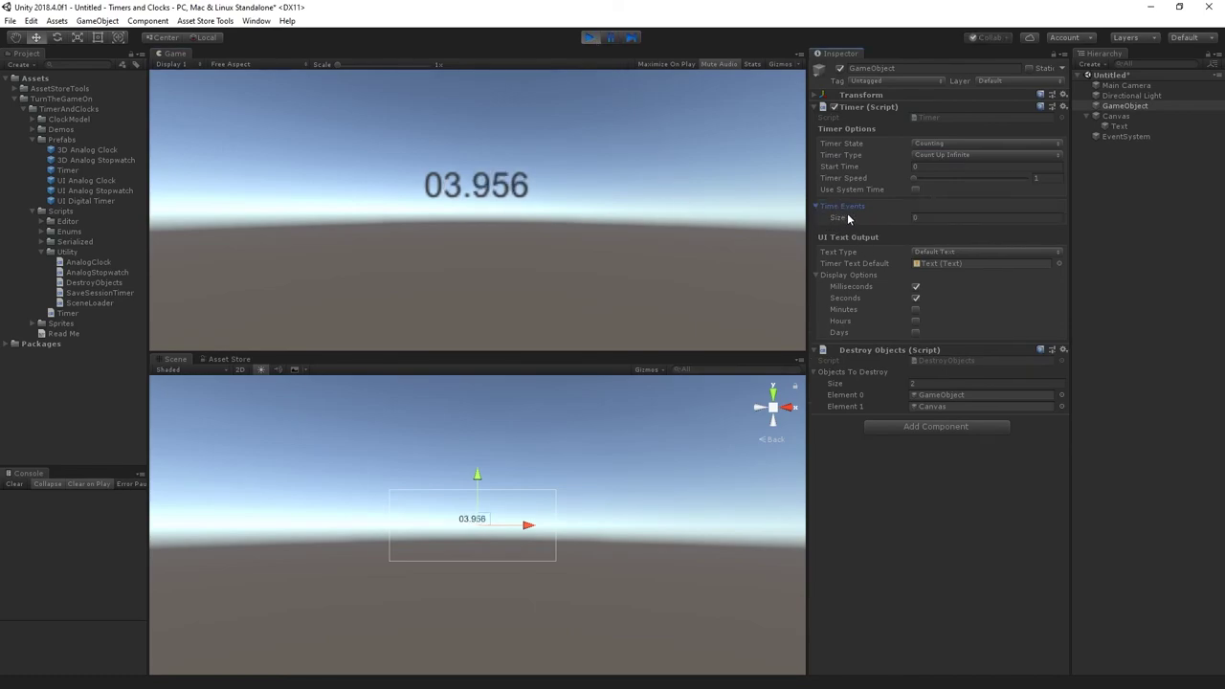
left_click(848, 207)
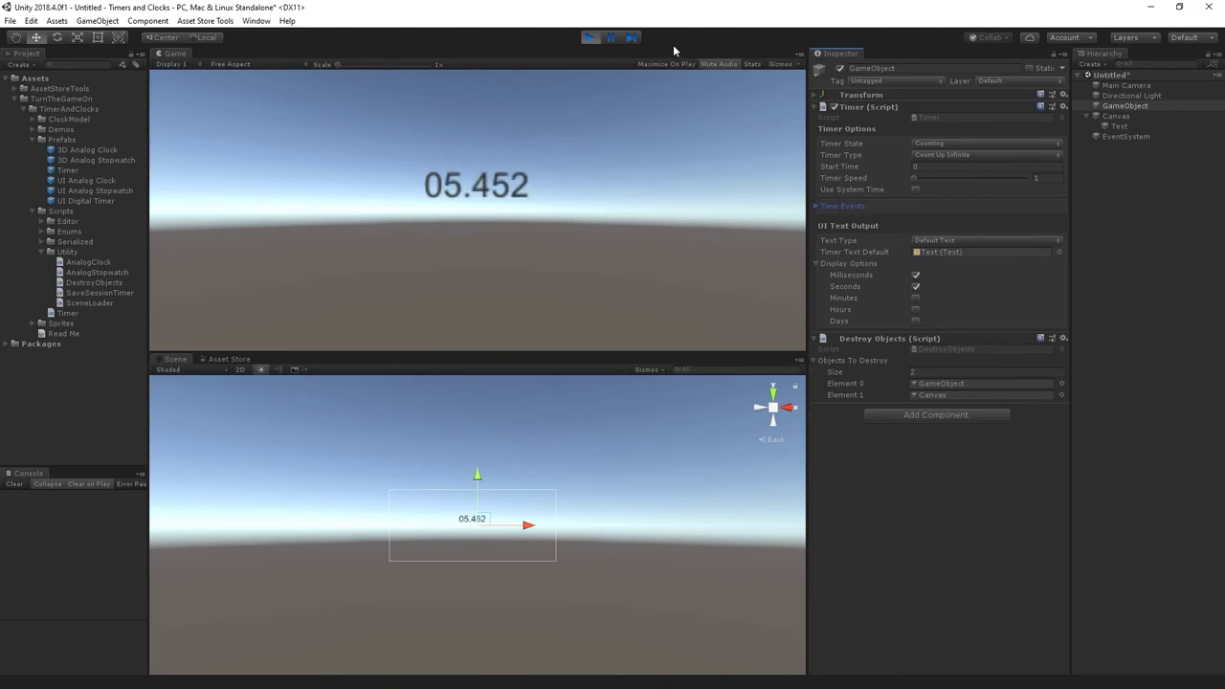
left_click(589, 39)
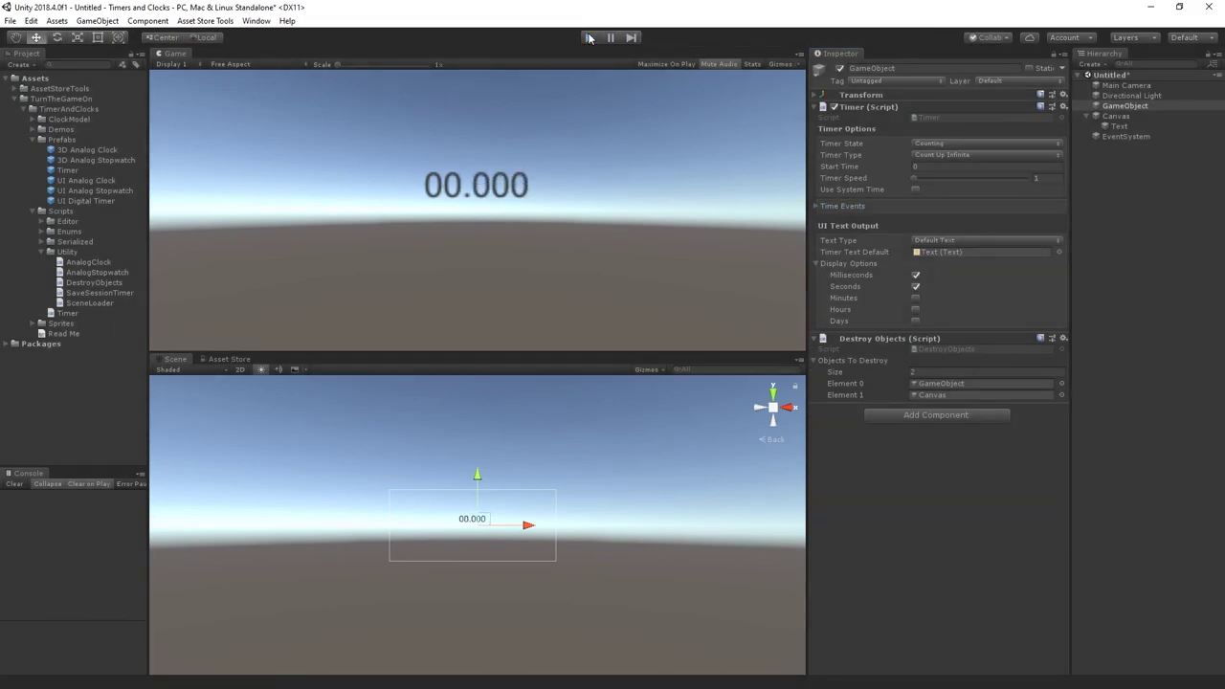
Enable Minutes, Hours and Days display plus Use System Time, then run the scene.
left_click(916, 299)
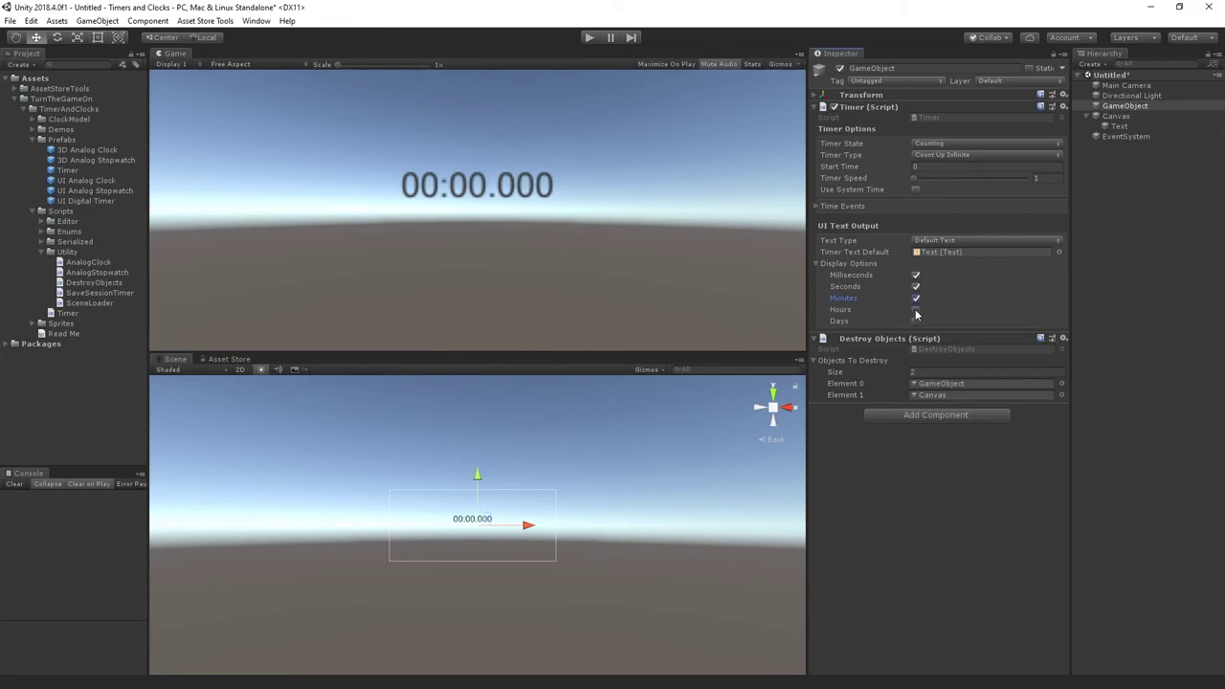
left_click(916, 310)
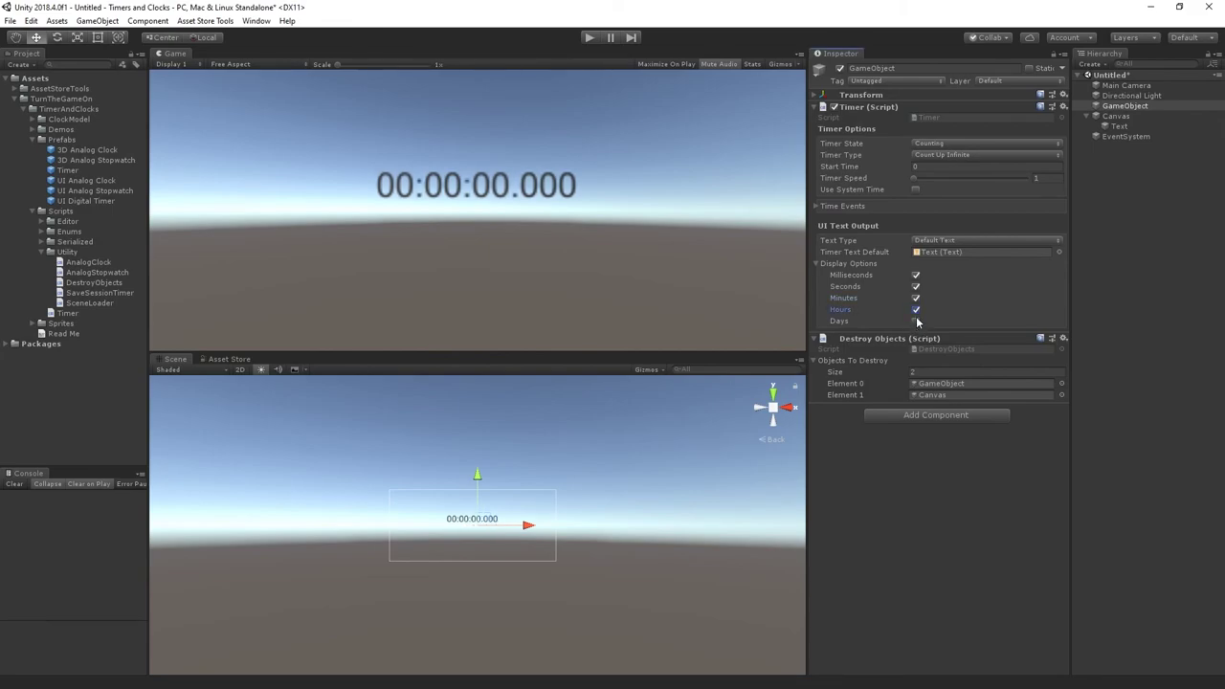
left_click(916, 322)
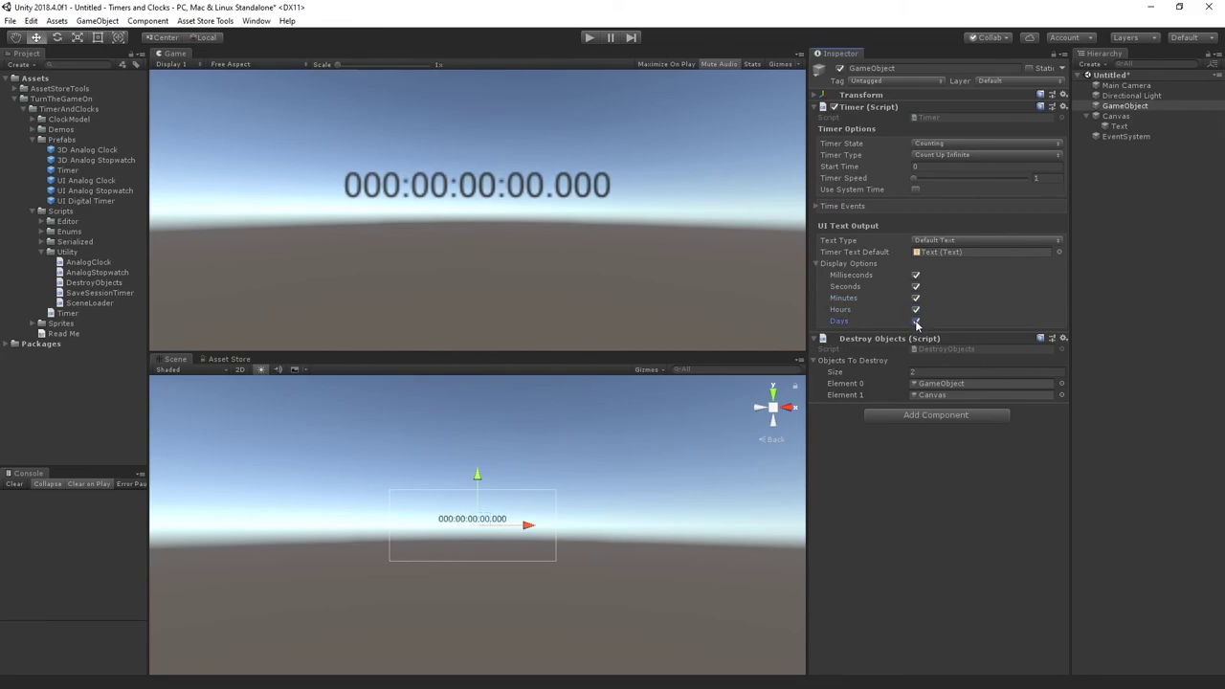
left_click(916, 190)
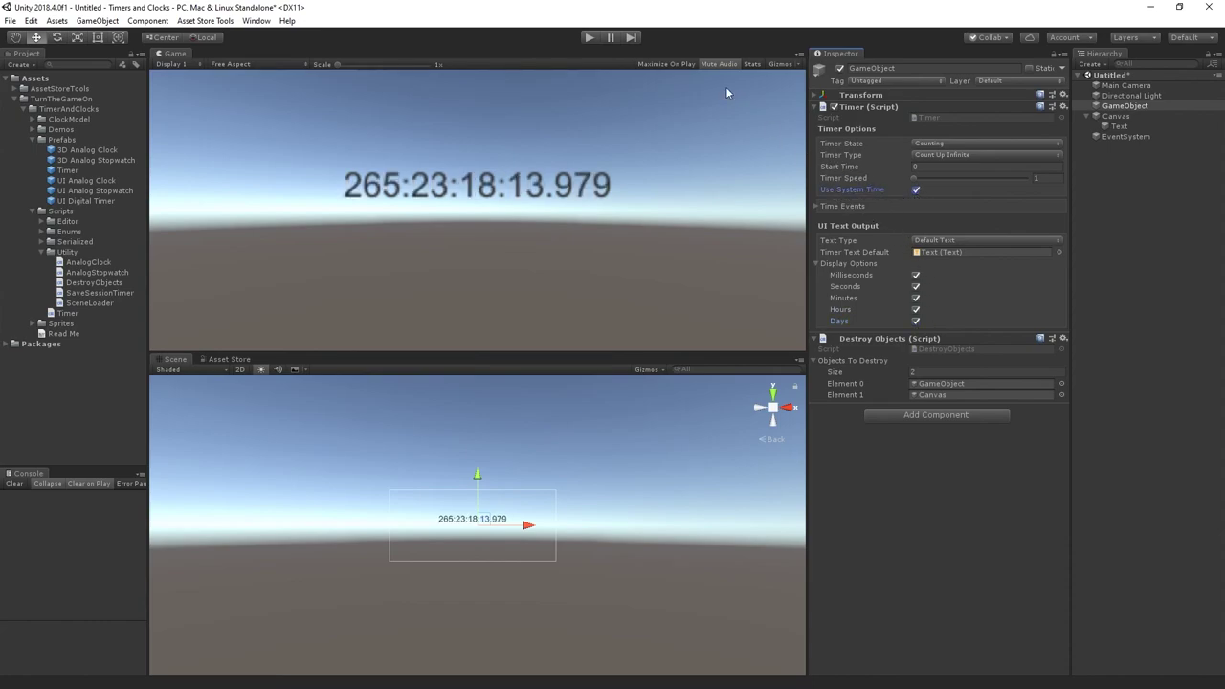
left_click(589, 38)
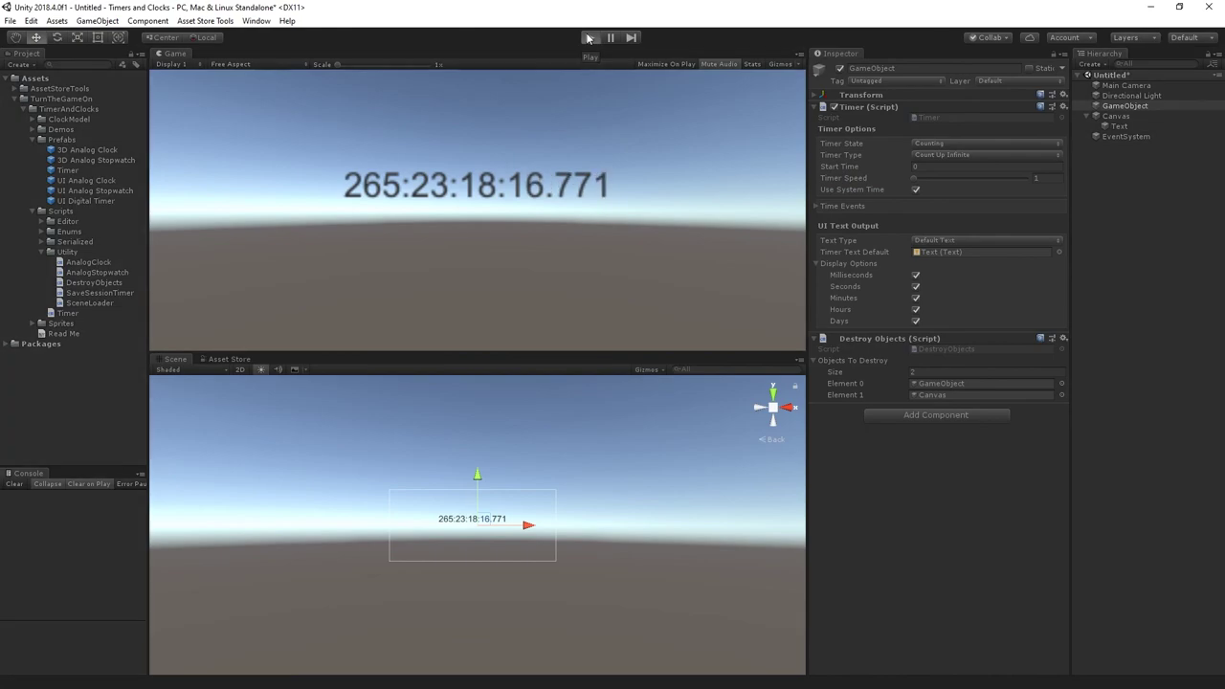